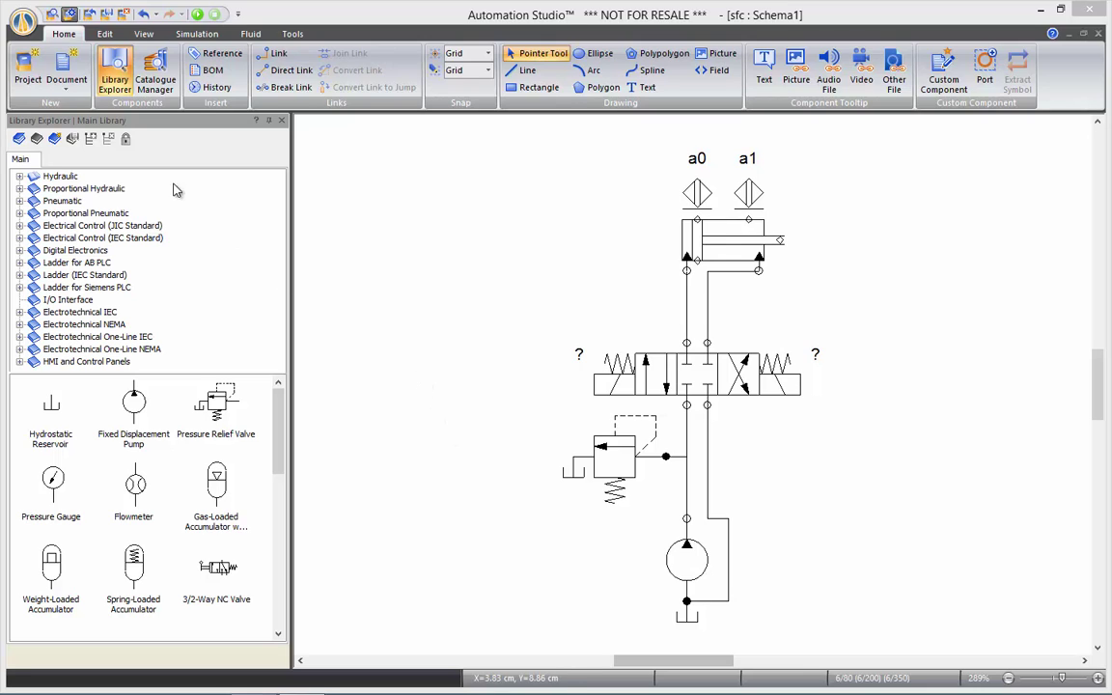
# Step: Create a new blank sequential function chart, SFC1
pyautogui.click(72, 88)
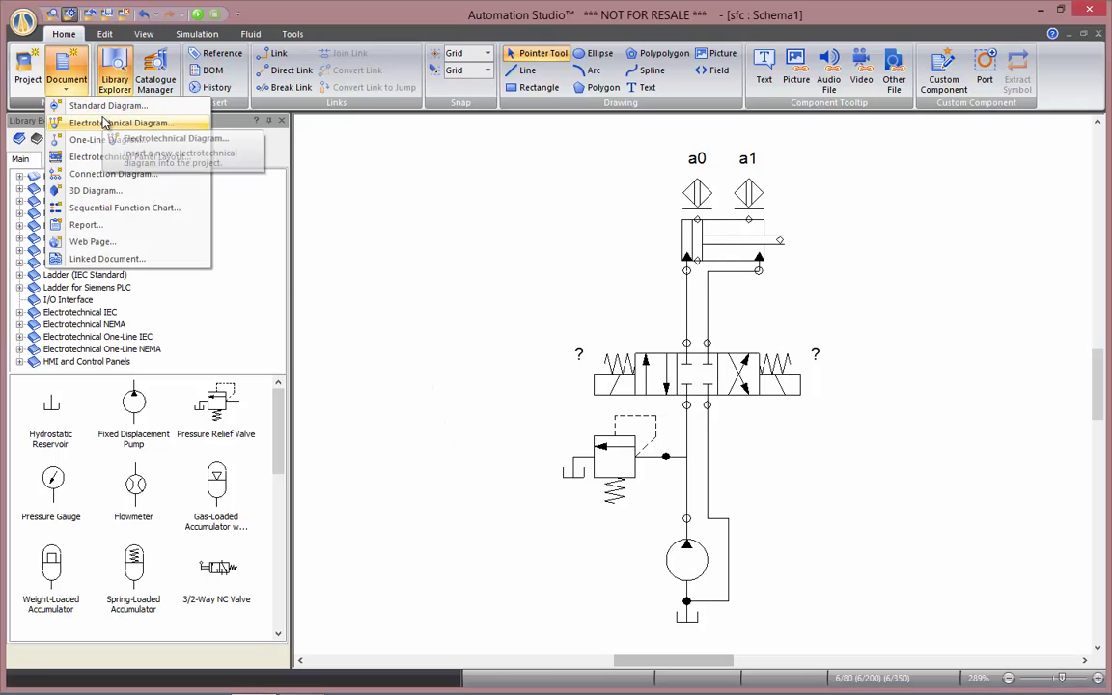
pyautogui.click(154, 213)
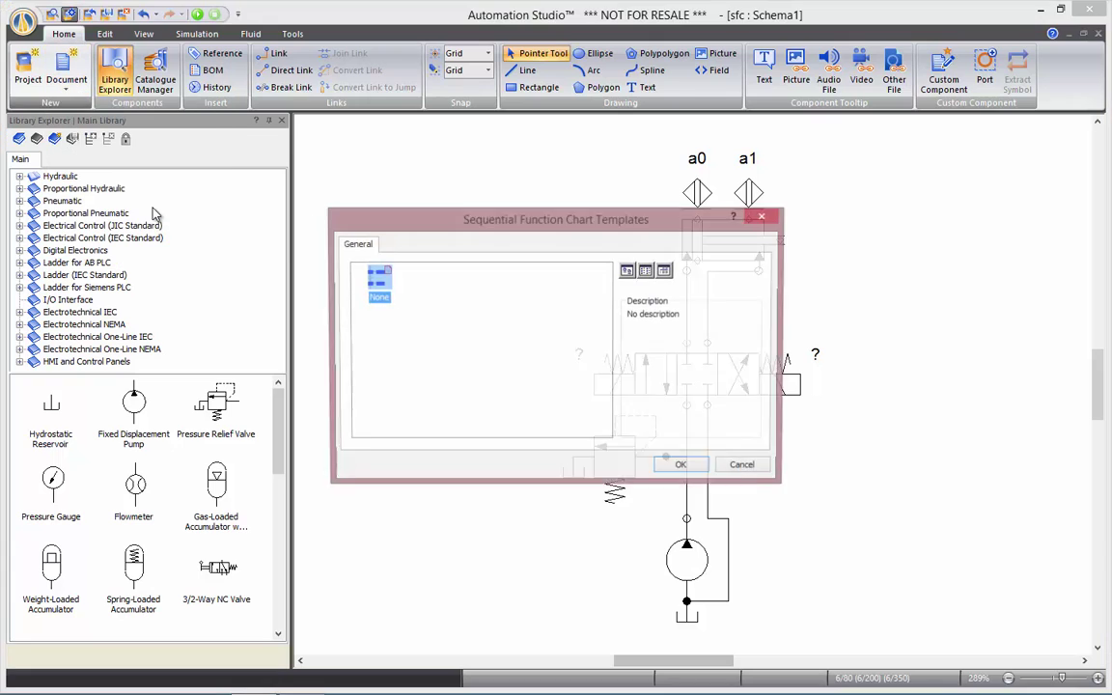
pyautogui.click(685, 467)
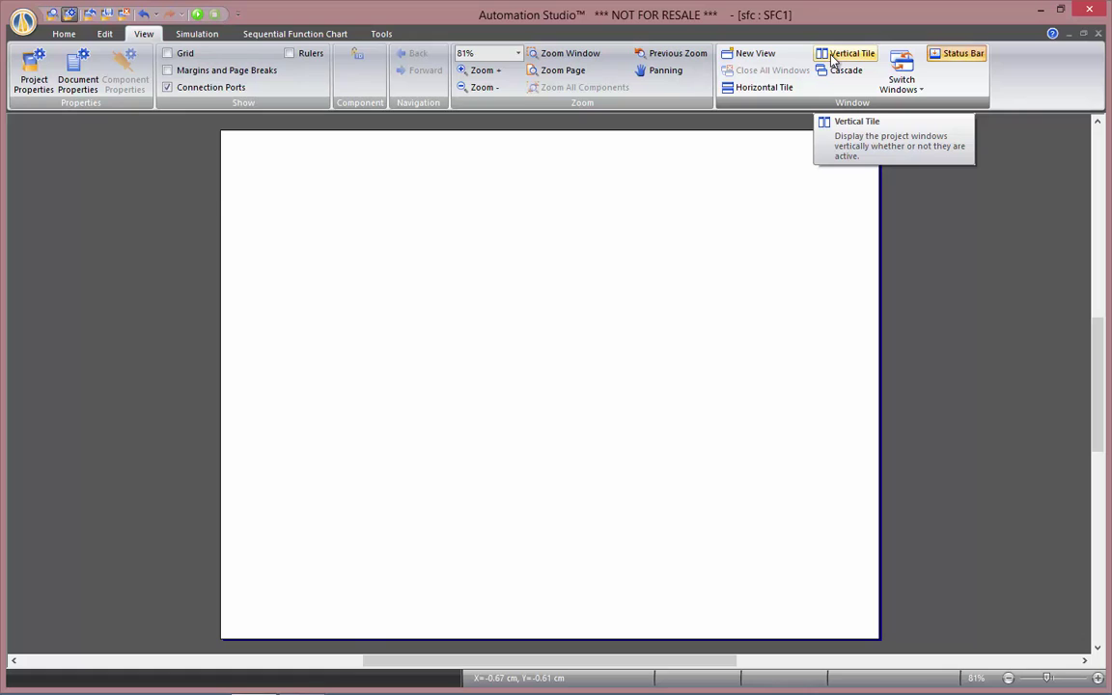
# Step: Tile SFC1 and Schema1 vertically, close the Library Explorer, and make SFC1 active
pyautogui.click(835, 57)
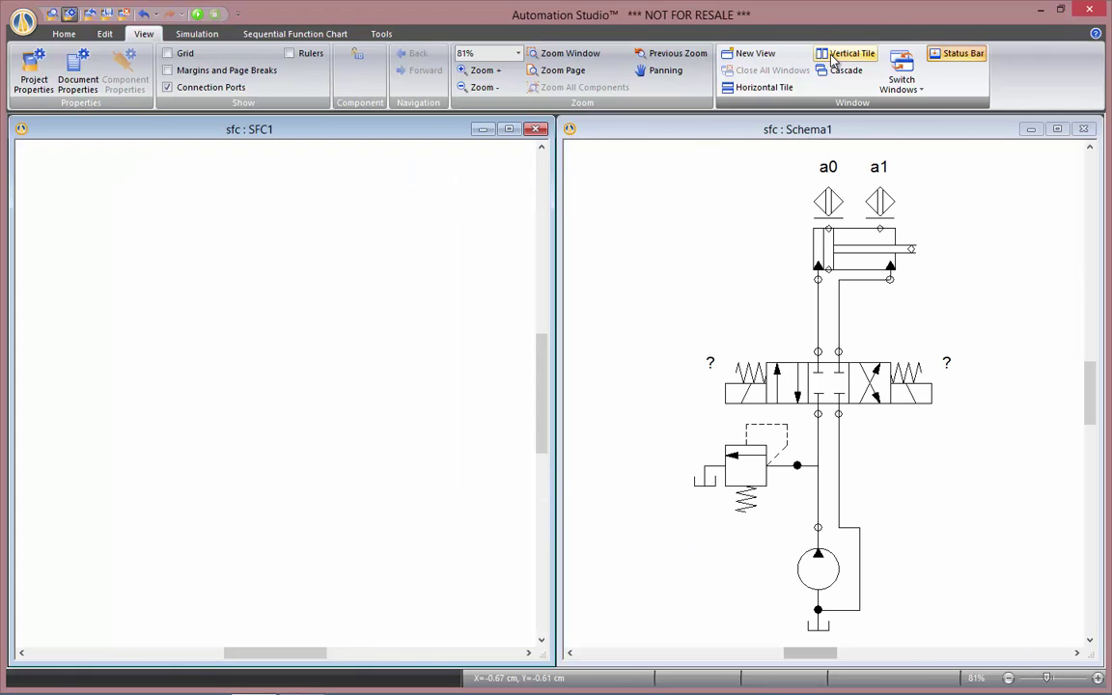
pyautogui.click(640, 230)
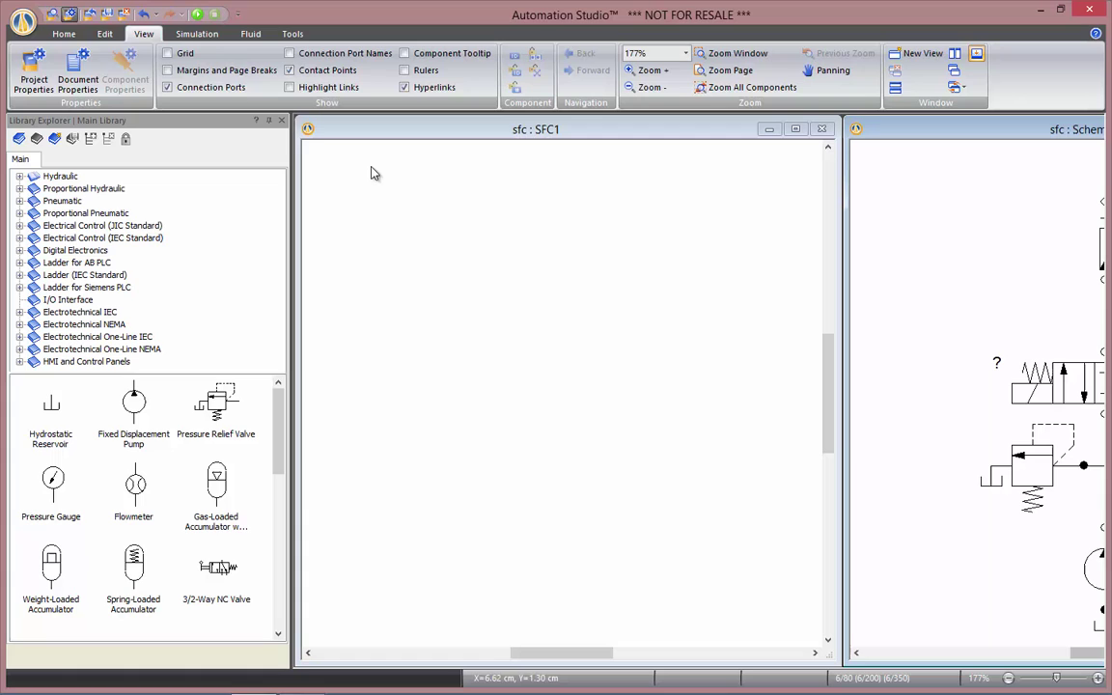
pyautogui.click(281, 119)
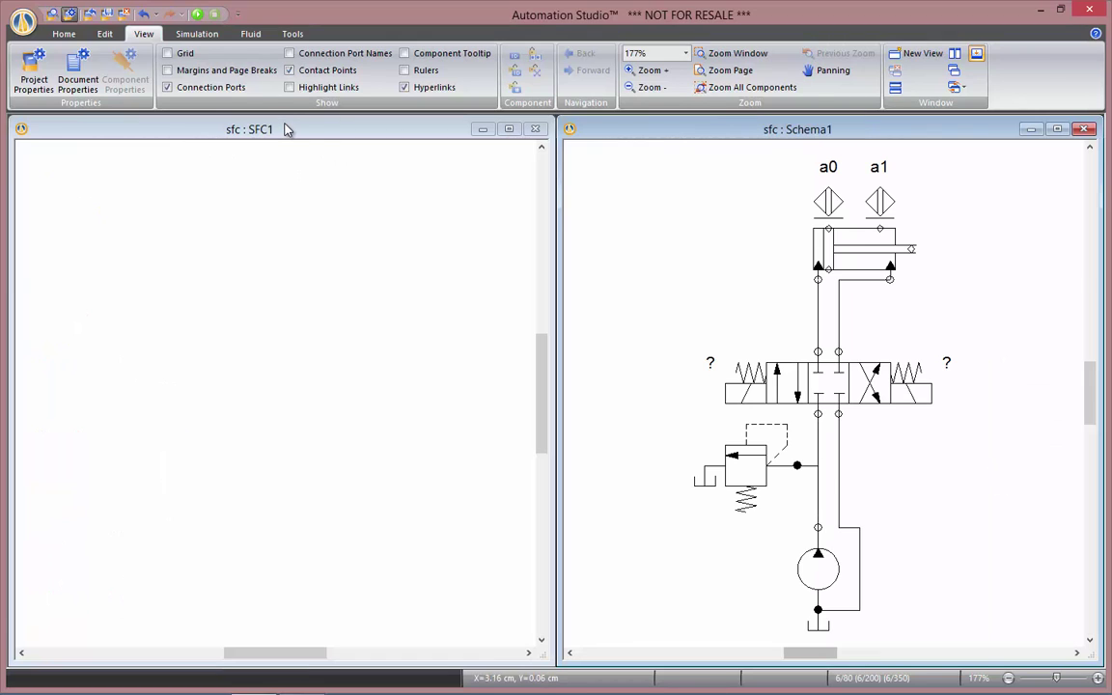
pyautogui.click(287, 209)
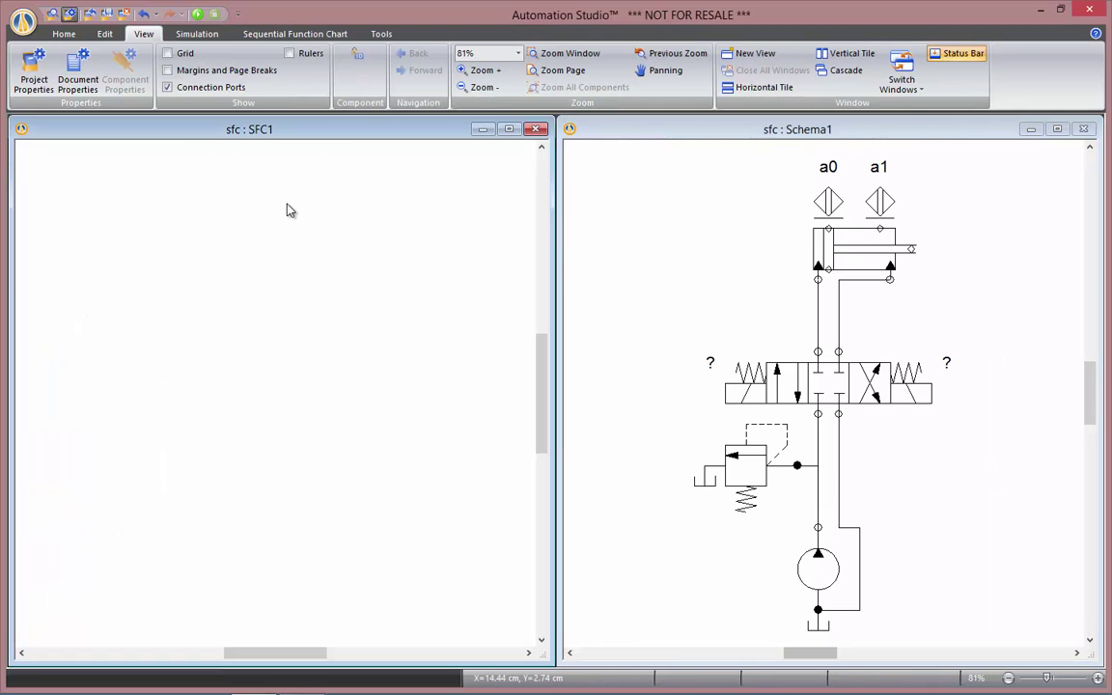
pyautogui.click(71, 36)
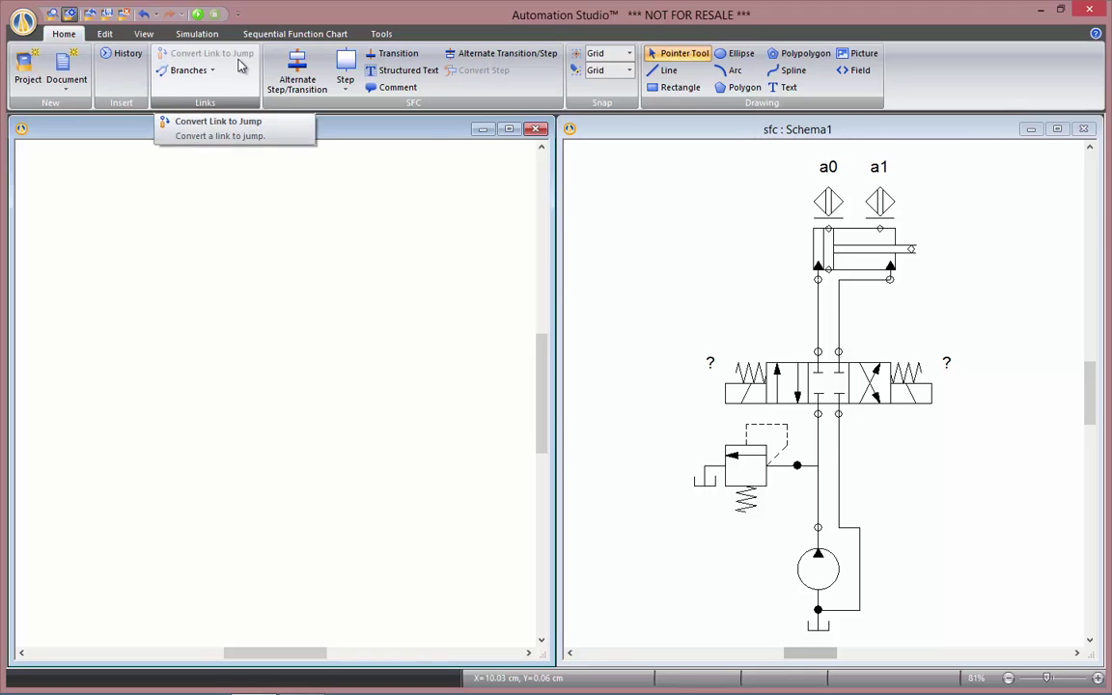
# Step: Place step 1, transition 1, step 2 and transition 2, looping transition 2 back to the top via X1/Y2
pyautogui.click(290, 79)
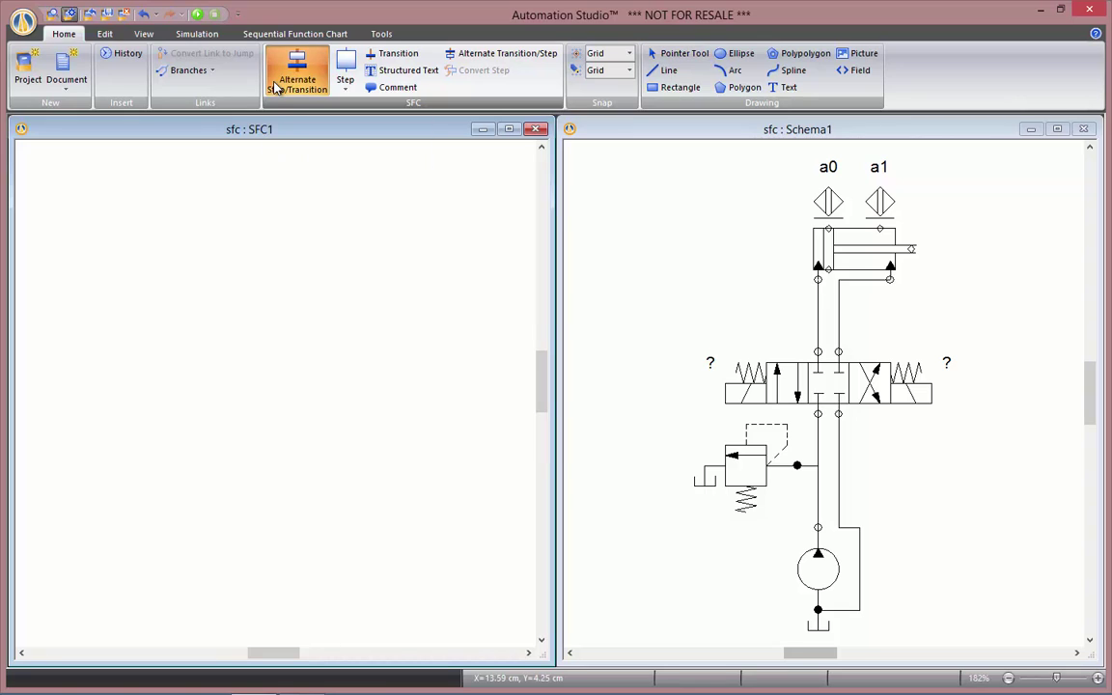
pyautogui.click(232, 236)
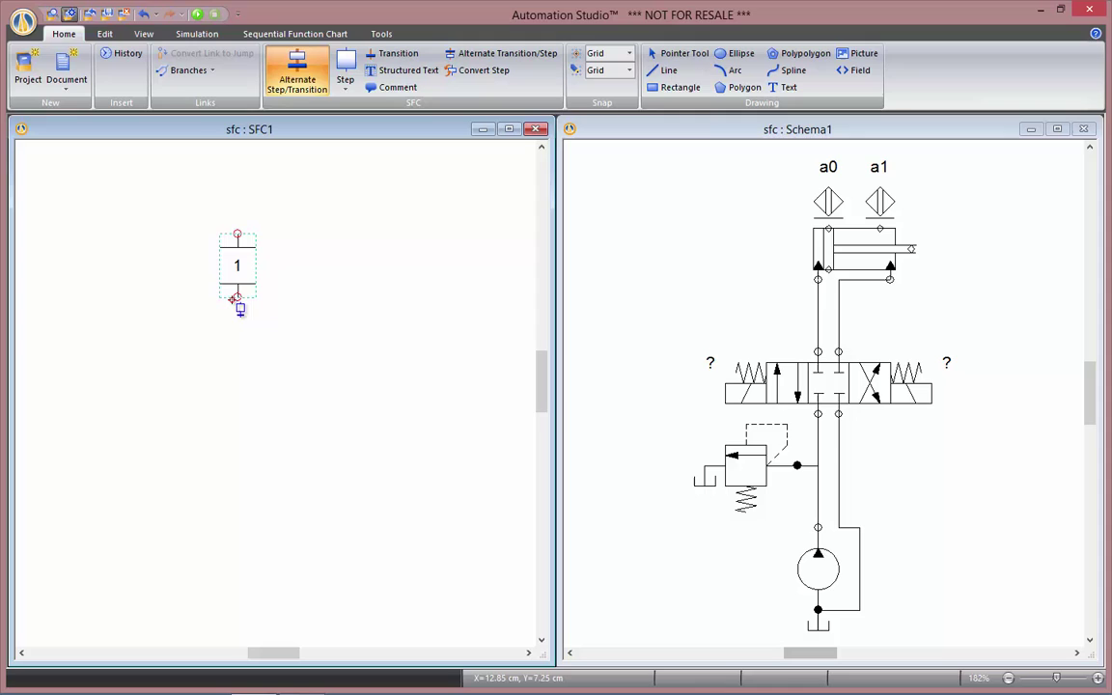
pyautogui.click(237, 300)
pyautogui.click(237, 298)
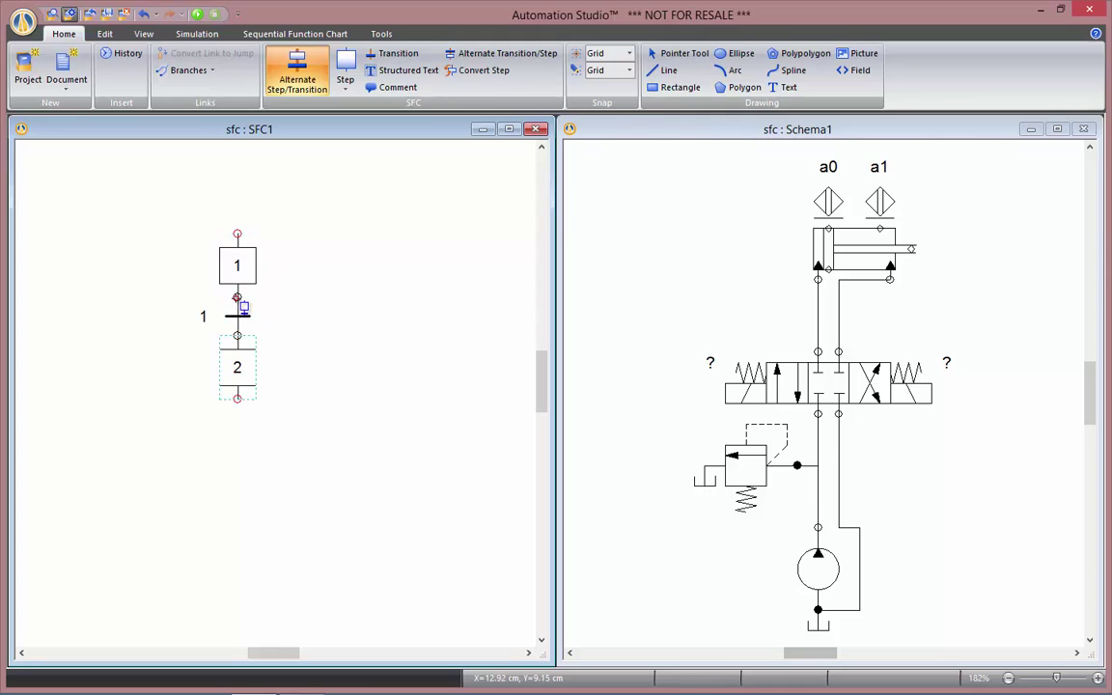
pyautogui.click(236, 297)
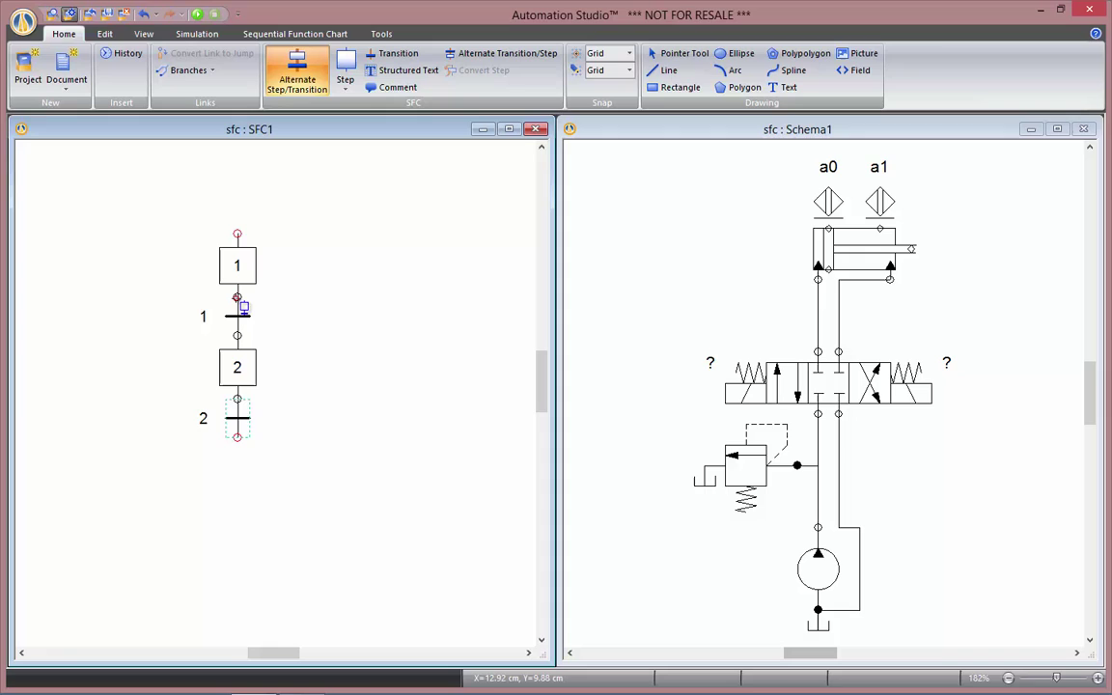
pyautogui.press('Escape')
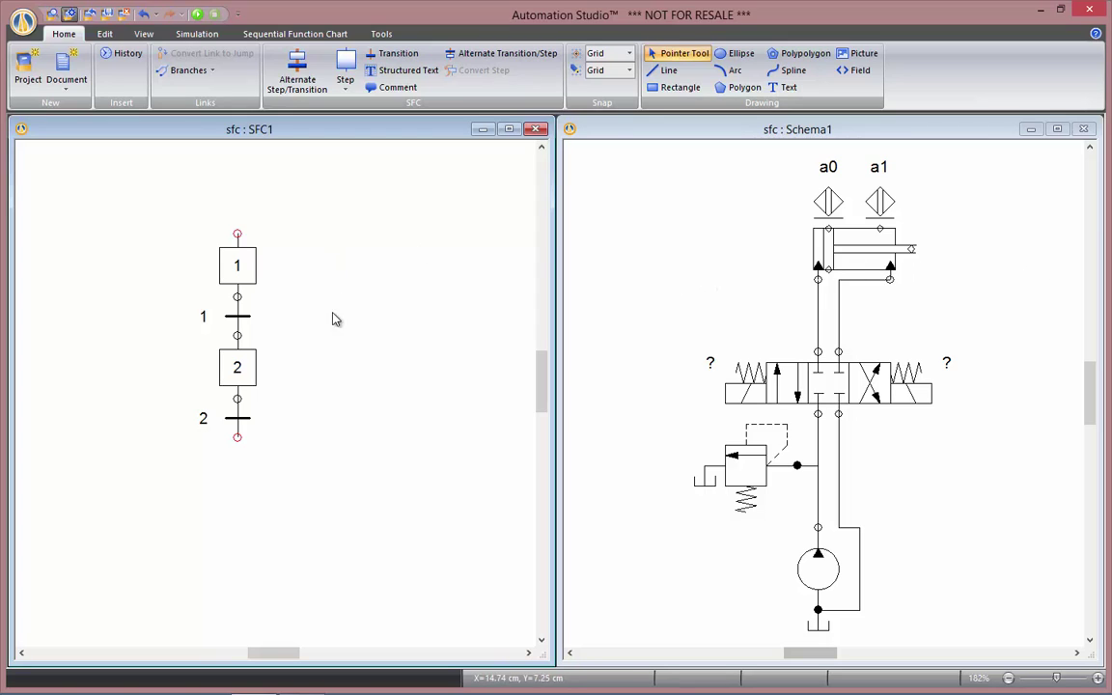
pyautogui.moveTo(237, 438); pyautogui.dragTo(237, 233)
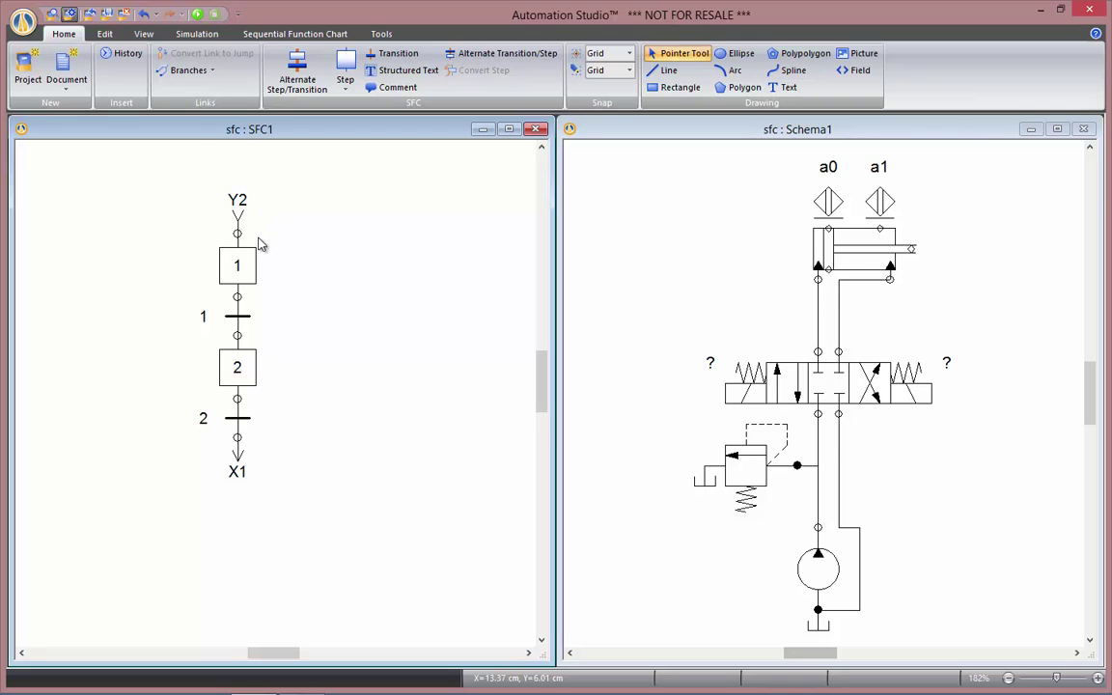
# Step: Give step 1 the comment 'Extend the cylinder'
pyautogui.doubleClick(252, 253)
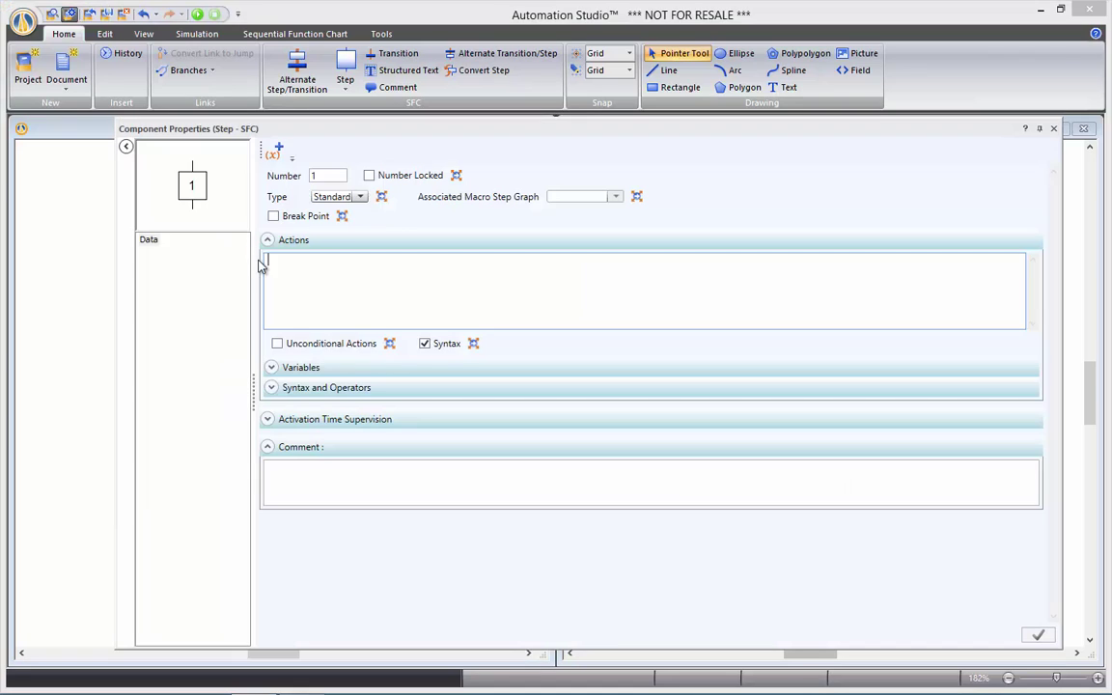
pyautogui.click(361, 484)
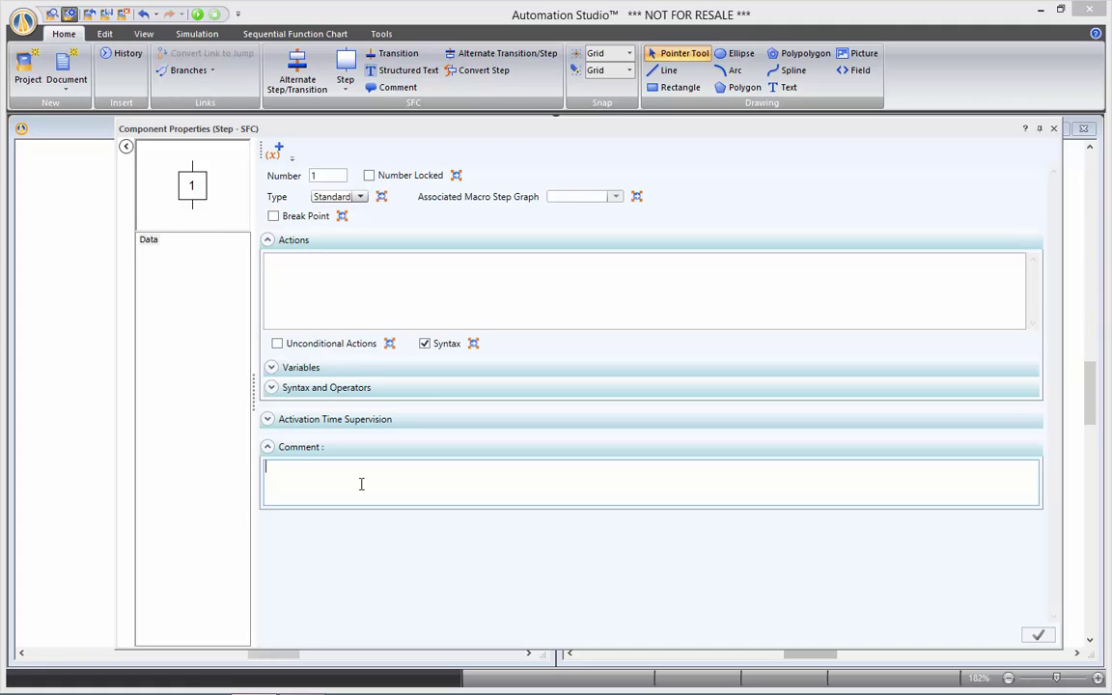
pyautogui.write('Extend')
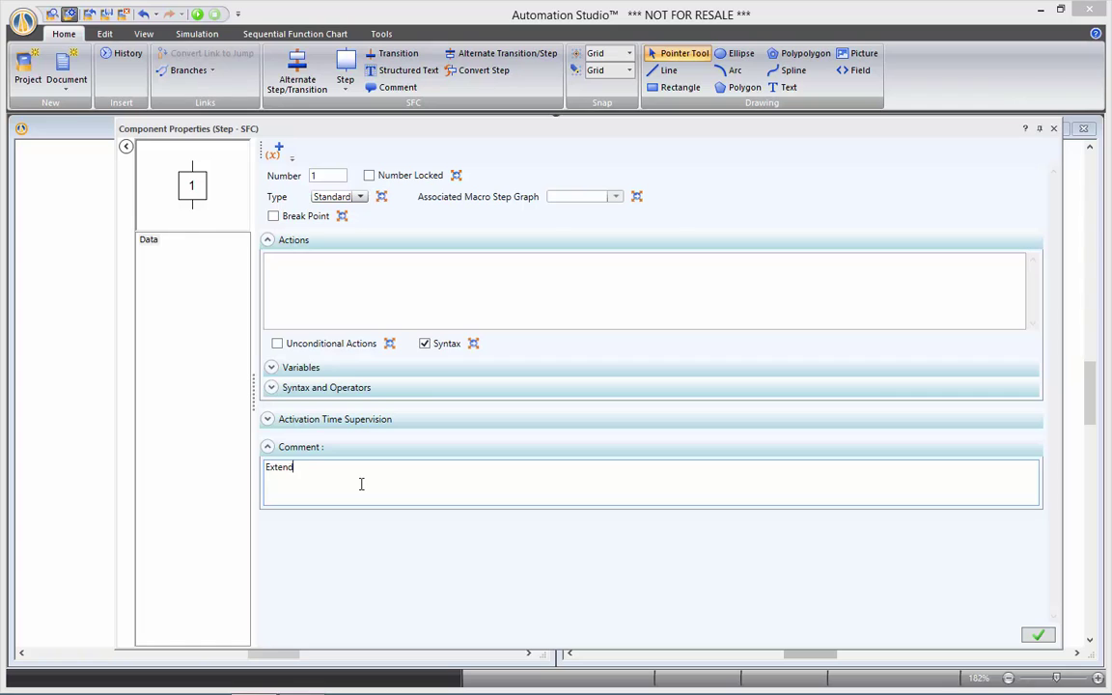
pyautogui.write(' the cylinder')
pyautogui.click(1039, 635)
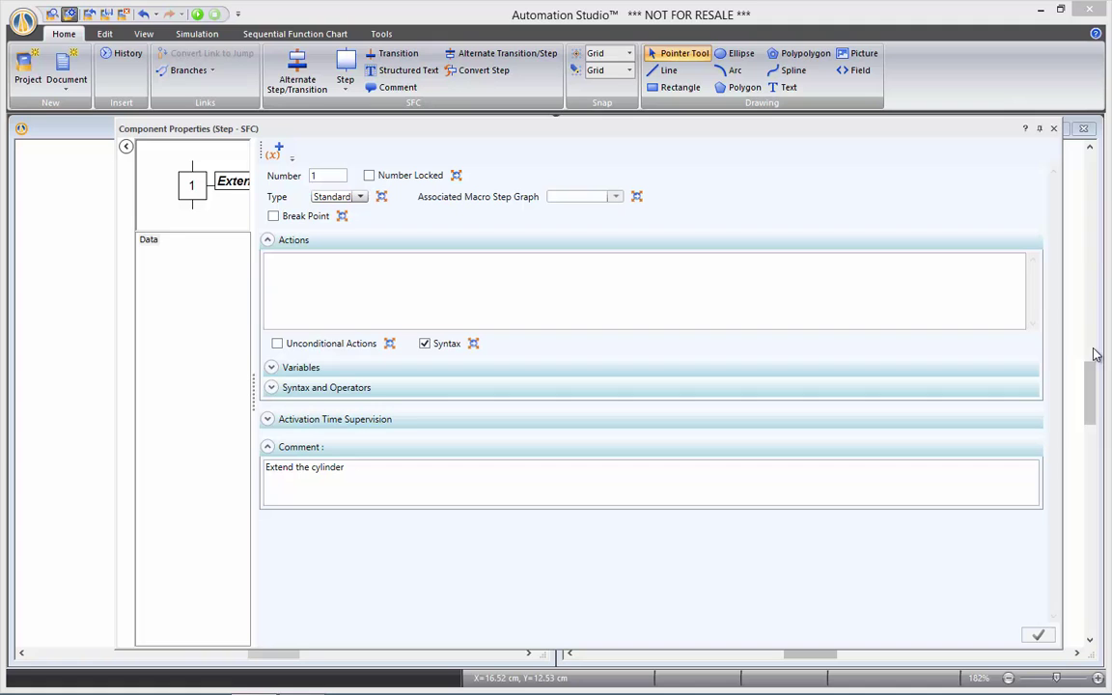
pyautogui.click(1054, 129)
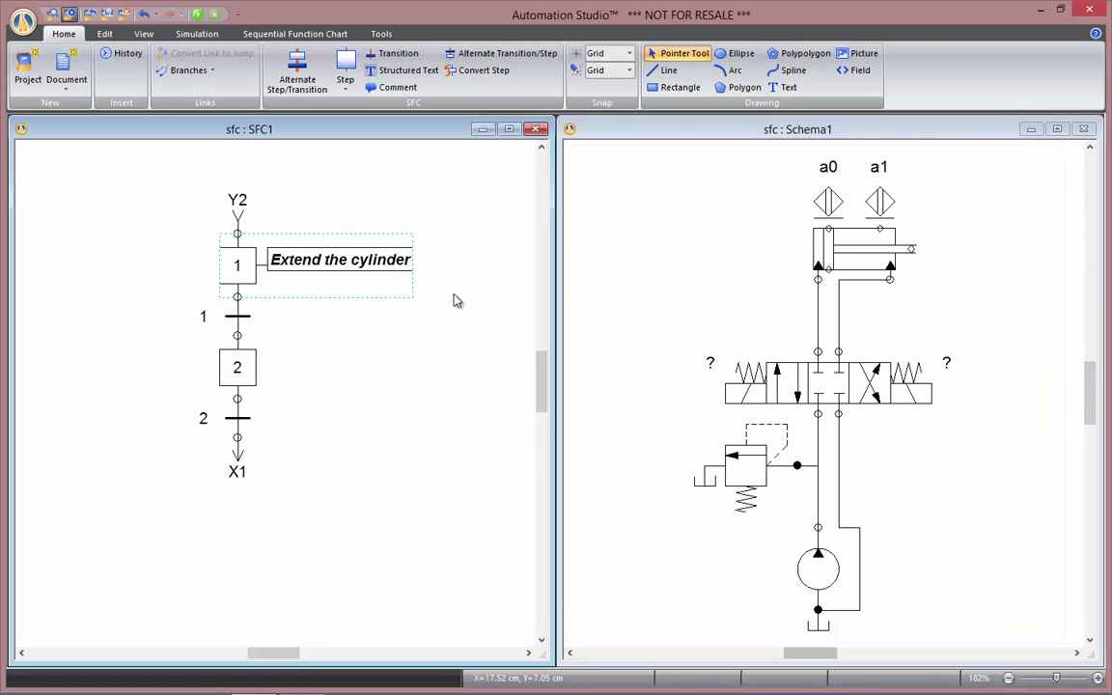
# Step: Give transition 1 the comment 'Check for a1'
pyautogui.doubleClick(239, 319)
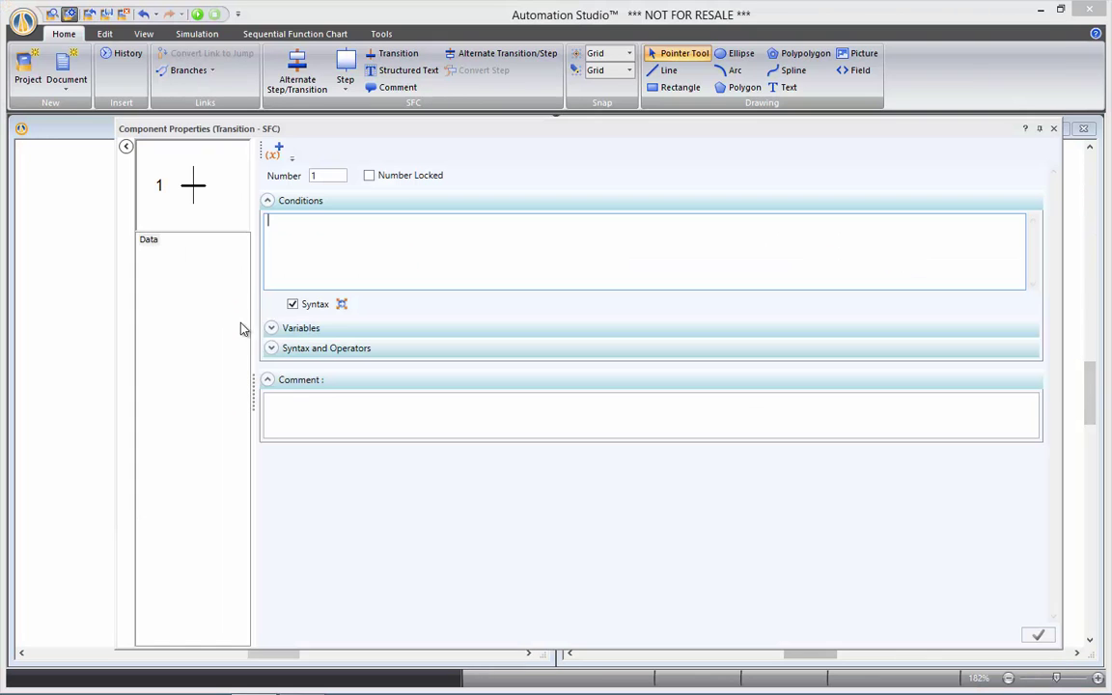
pyautogui.click(322, 413)
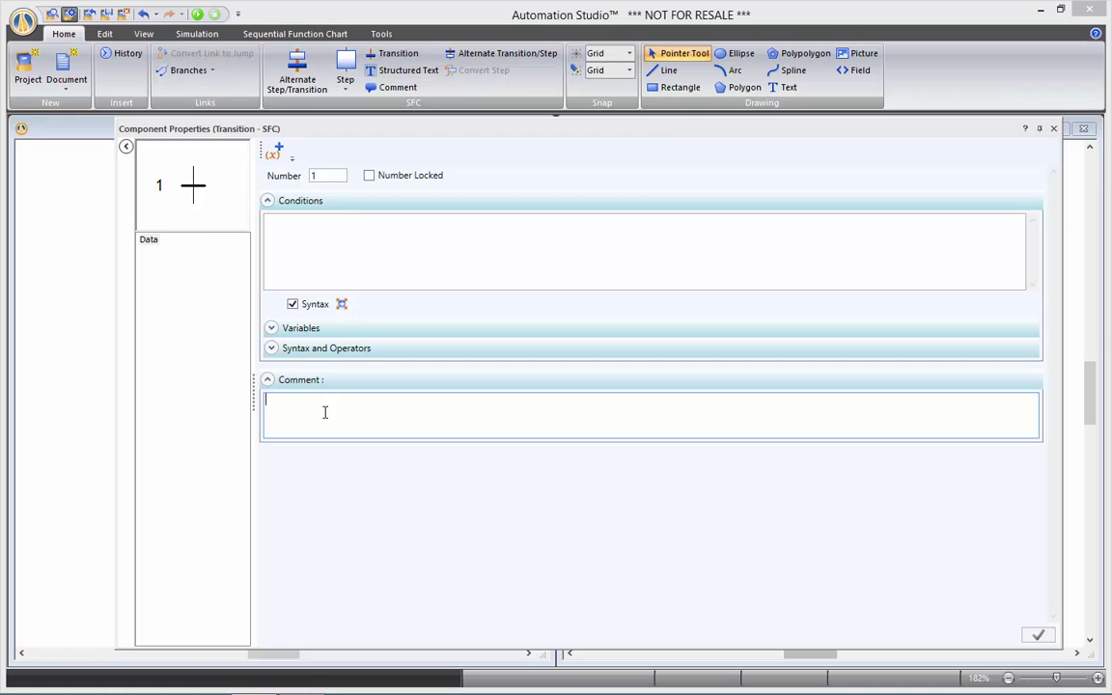
pyautogui.write('Check for a1')
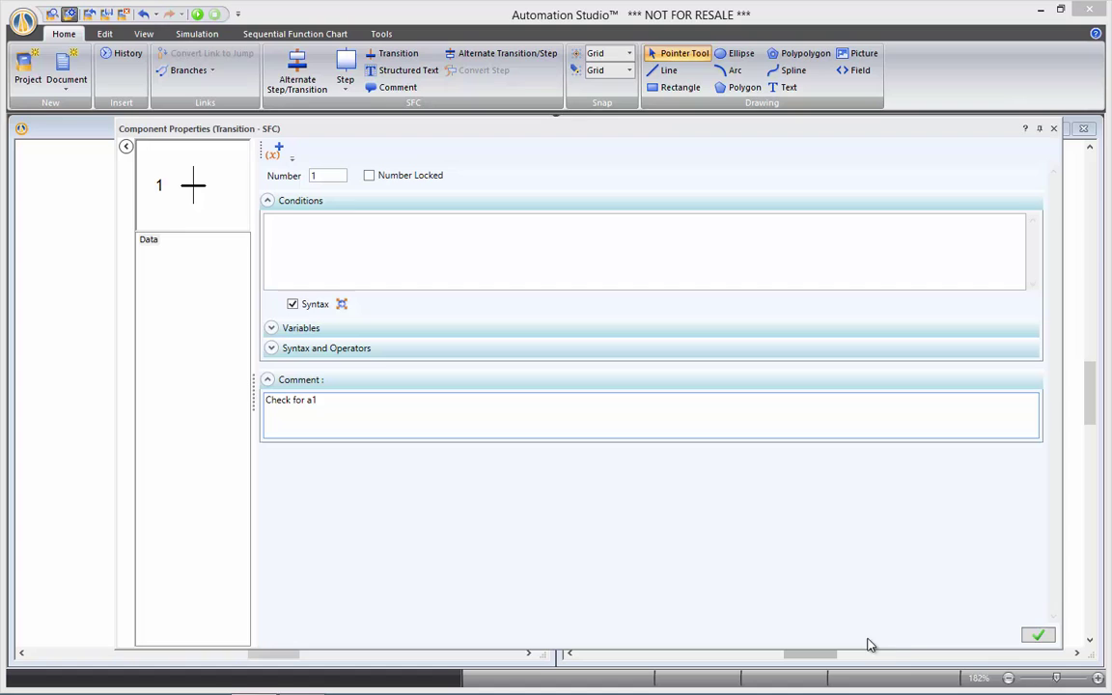
pyautogui.click(1038, 635)
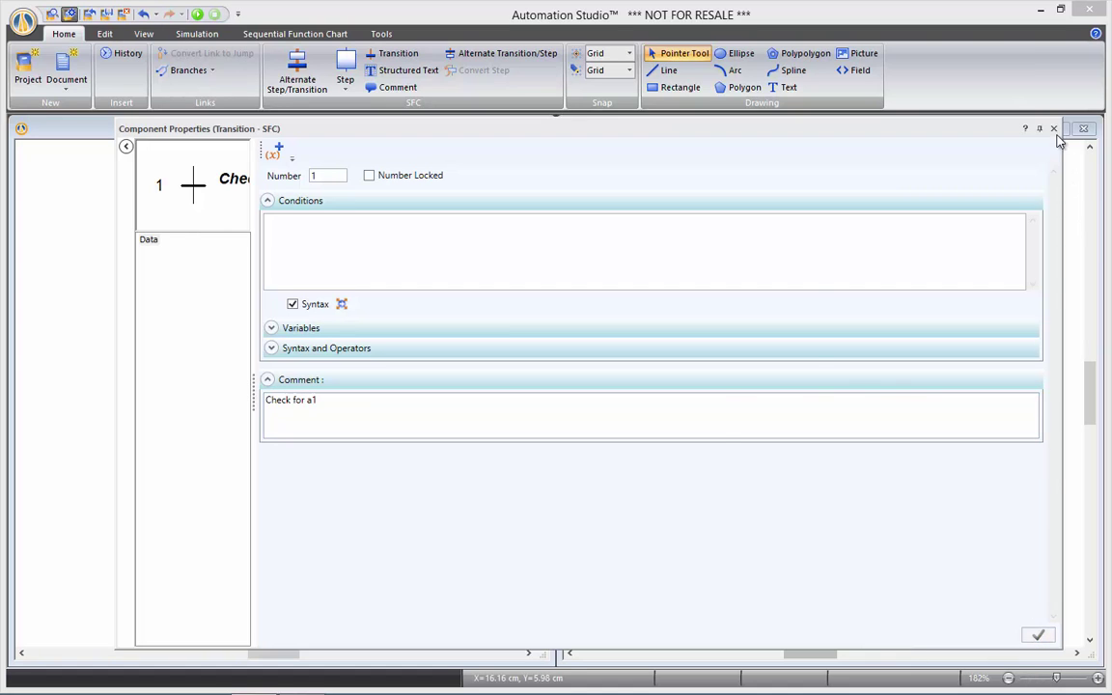
# Step: Give step 2 the comment 'Retract the cylinder'
pyautogui.doubleClick(237, 367)
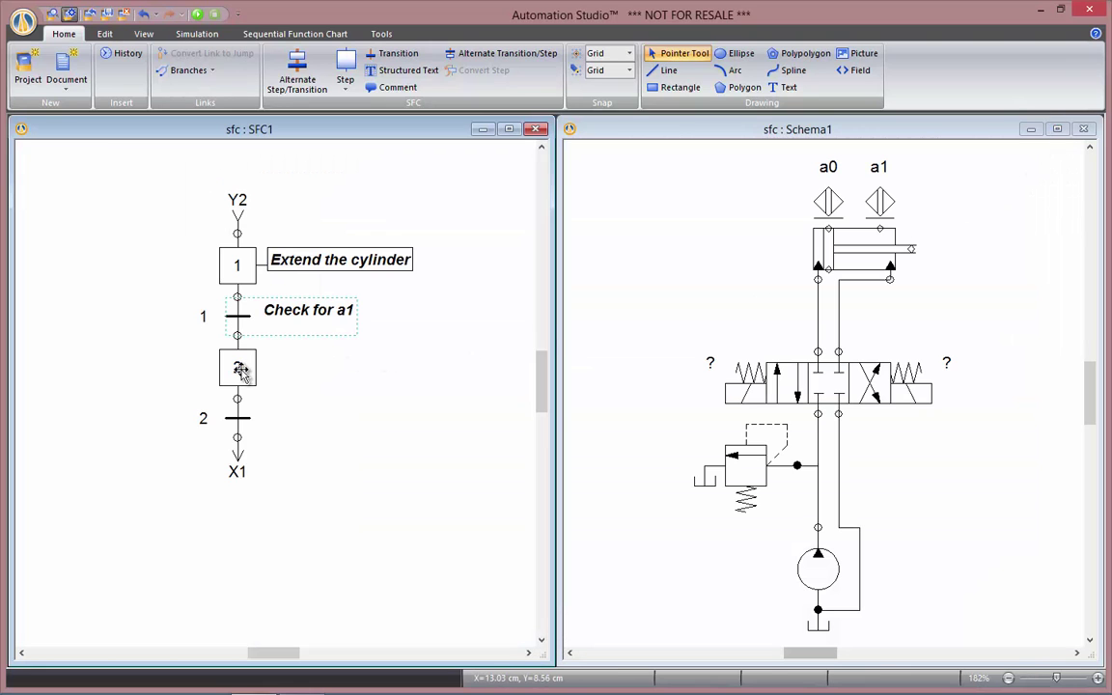
pyautogui.click(314, 472)
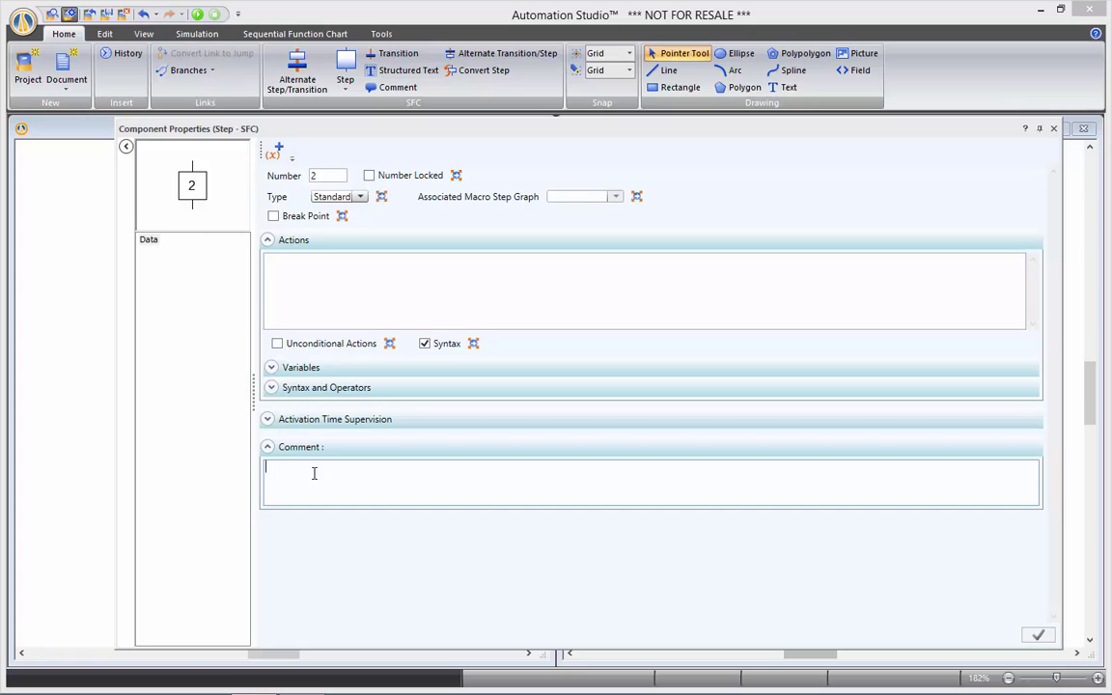
pyautogui.write('Retract the')
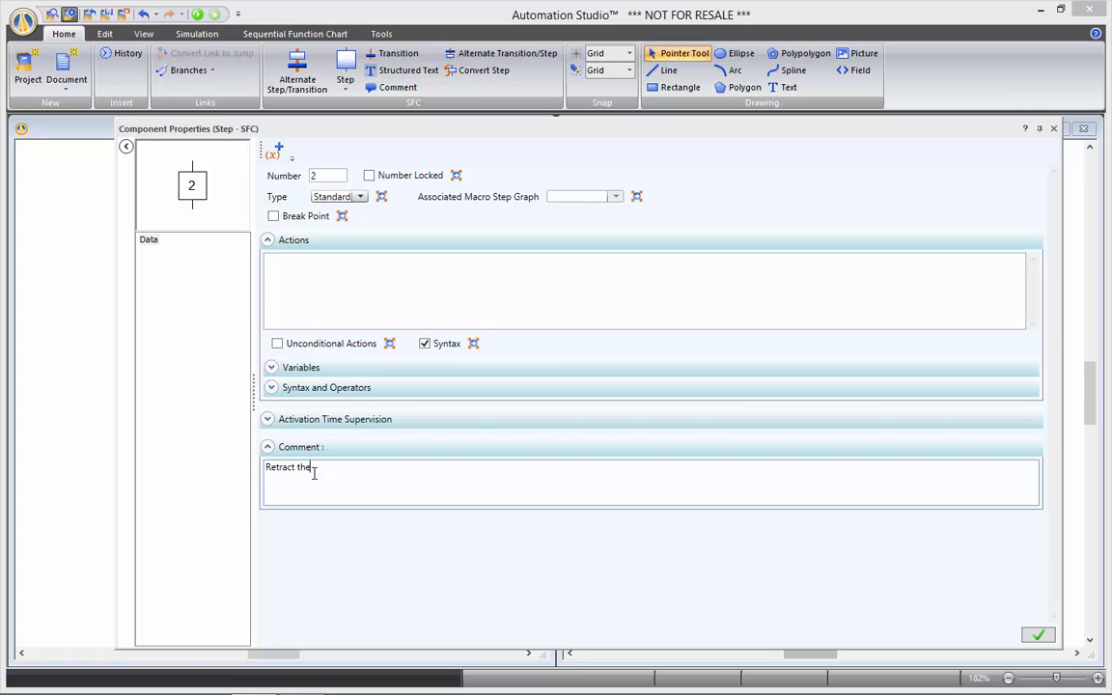
pyautogui.write(' cylinder')
pyautogui.click(1041, 636)
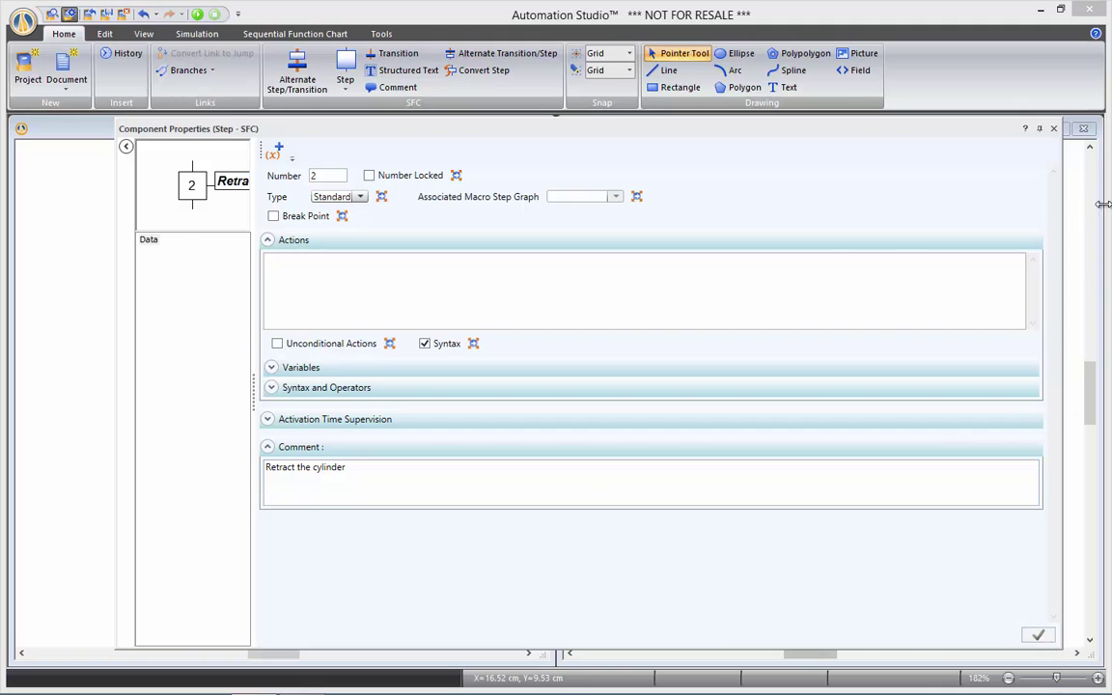
pyautogui.click(1053, 129)
pyautogui.click(467, 426)
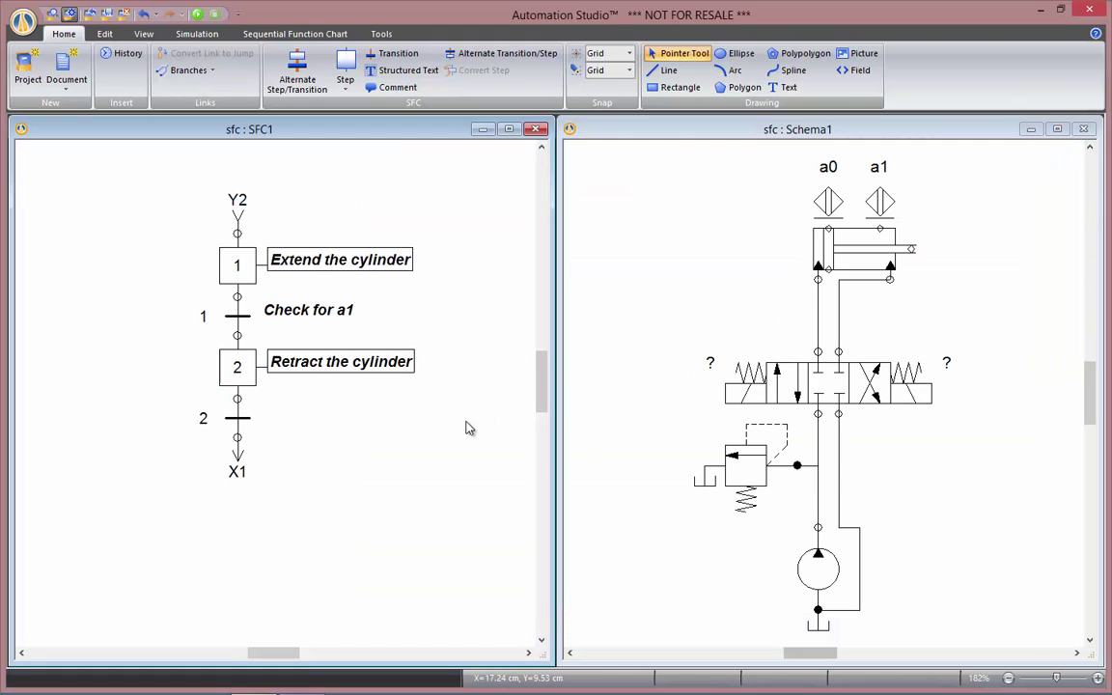
# Step: Give transition 2 the comment 'Check for a0'
pyautogui.doubleClick(238, 417)
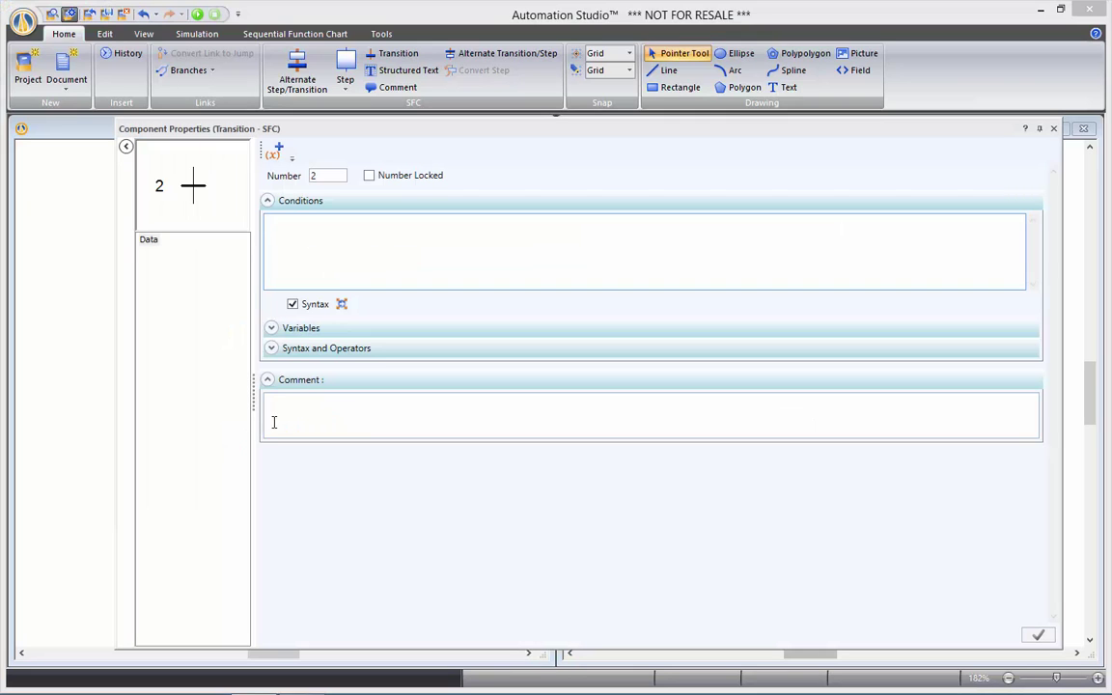
pyautogui.click(288, 415)
pyautogui.write('Check')
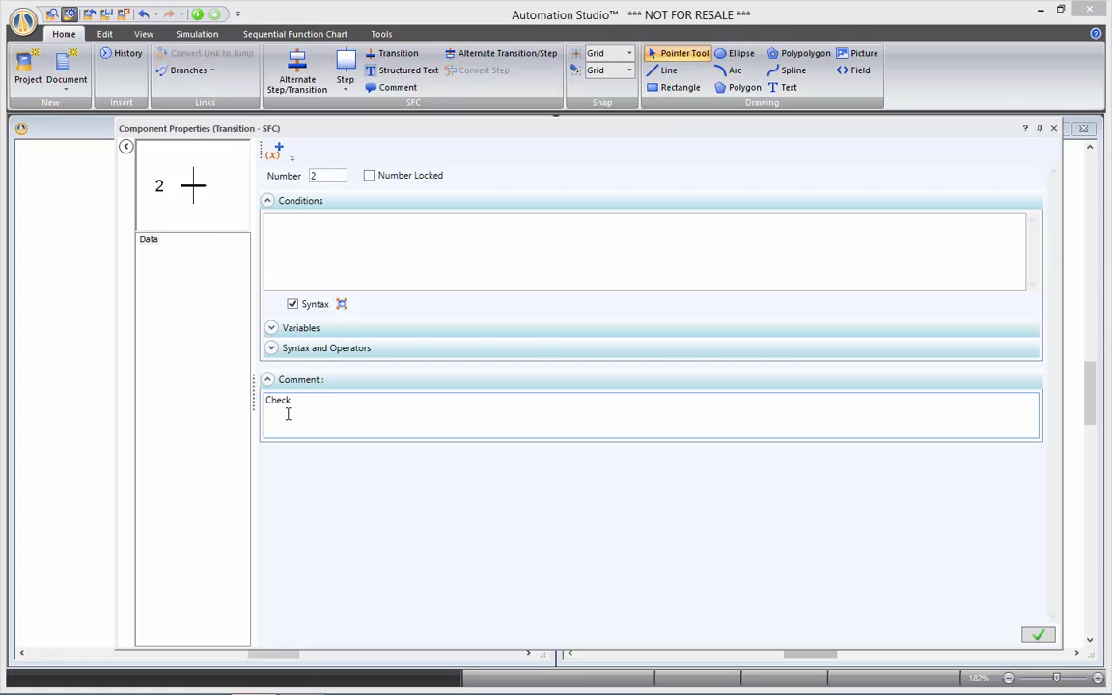
pyautogui.write(' for a0')
pyautogui.click(1054, 128)
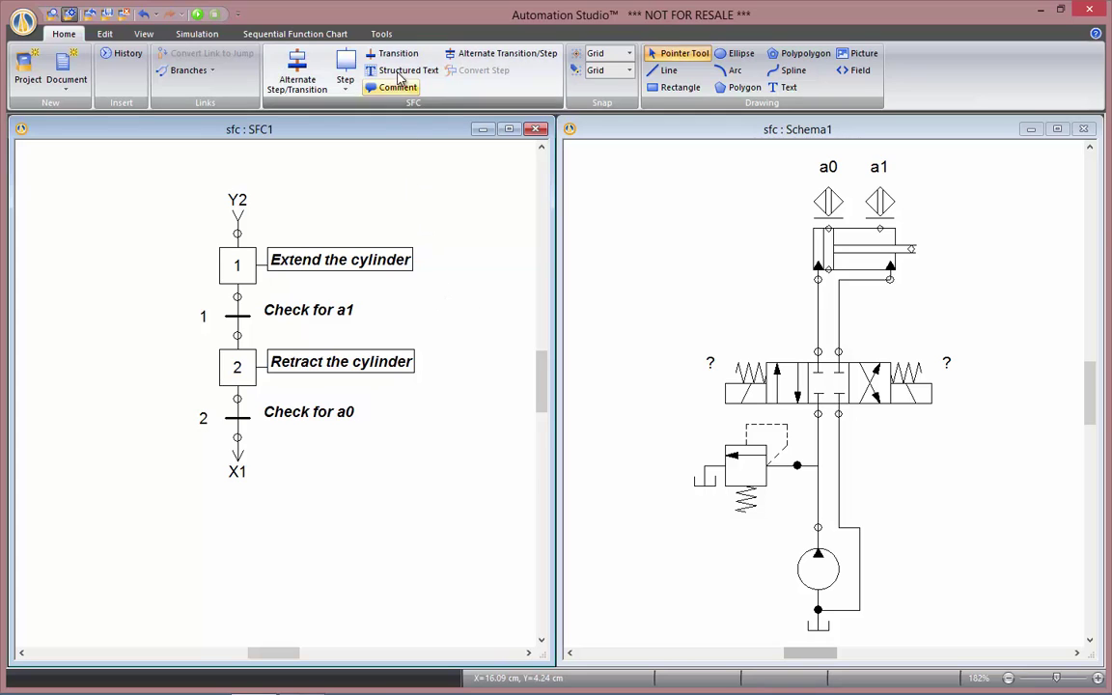
# Step: In the Variable Manager, add a BOOL variable in .SFC1 named and aliased 'extend'
pyautogui.click(385, 35)
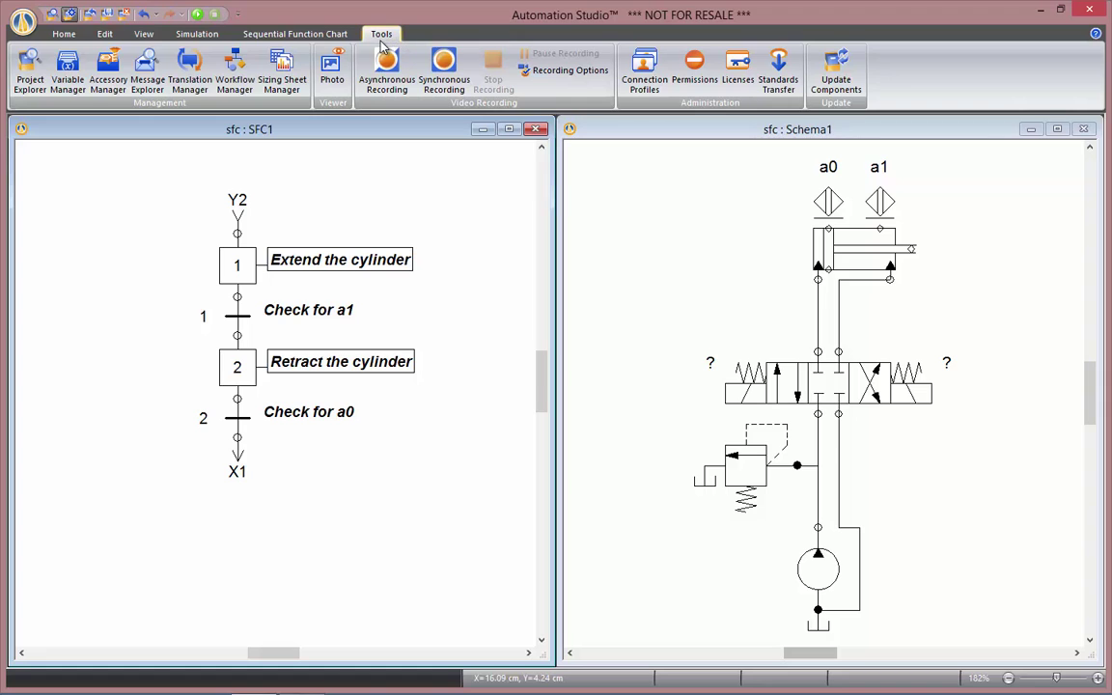
pyautogui.click(68, 72)
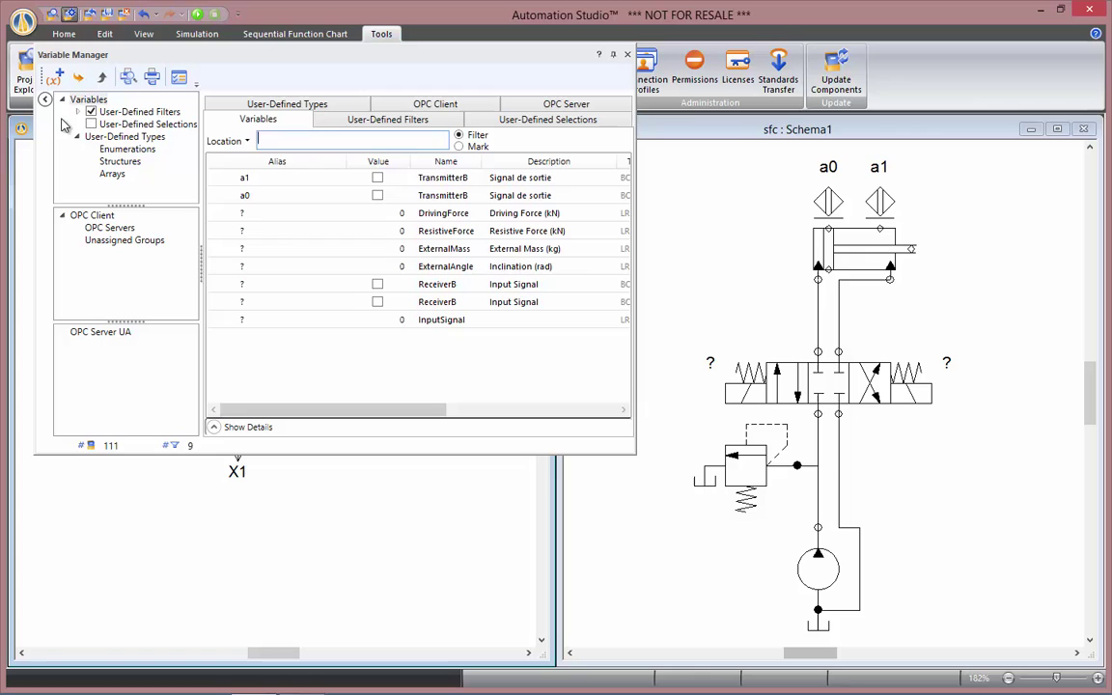
pyautogui.click(60, 81)
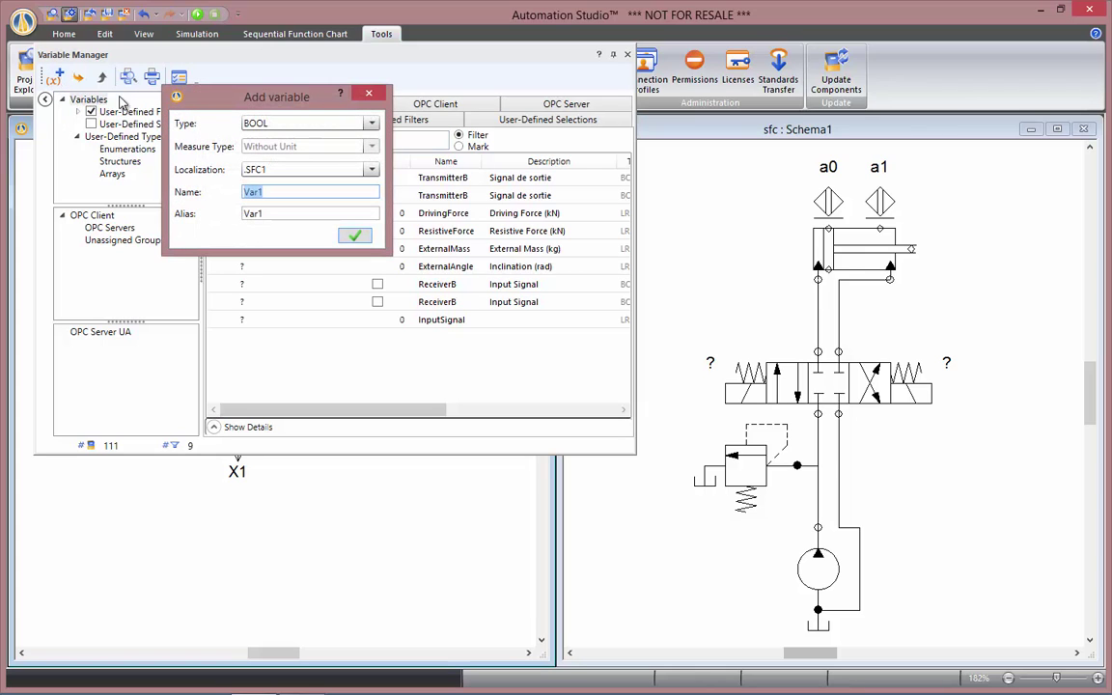
pyautogui.click(368, 128)
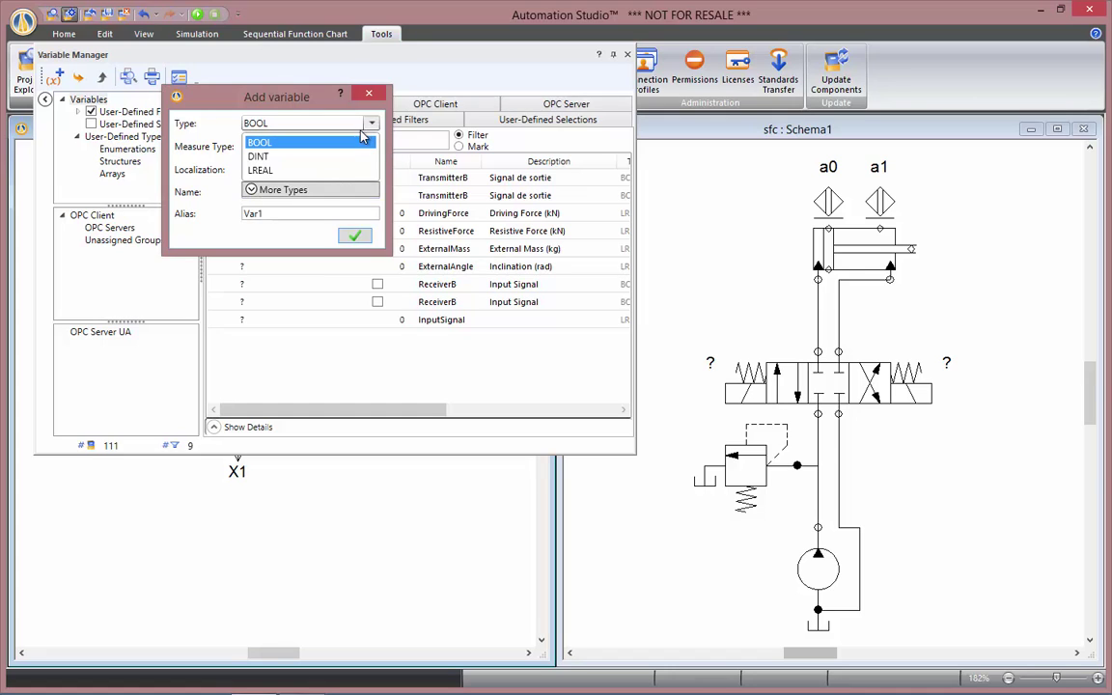
pyautogui.click(360, 145)
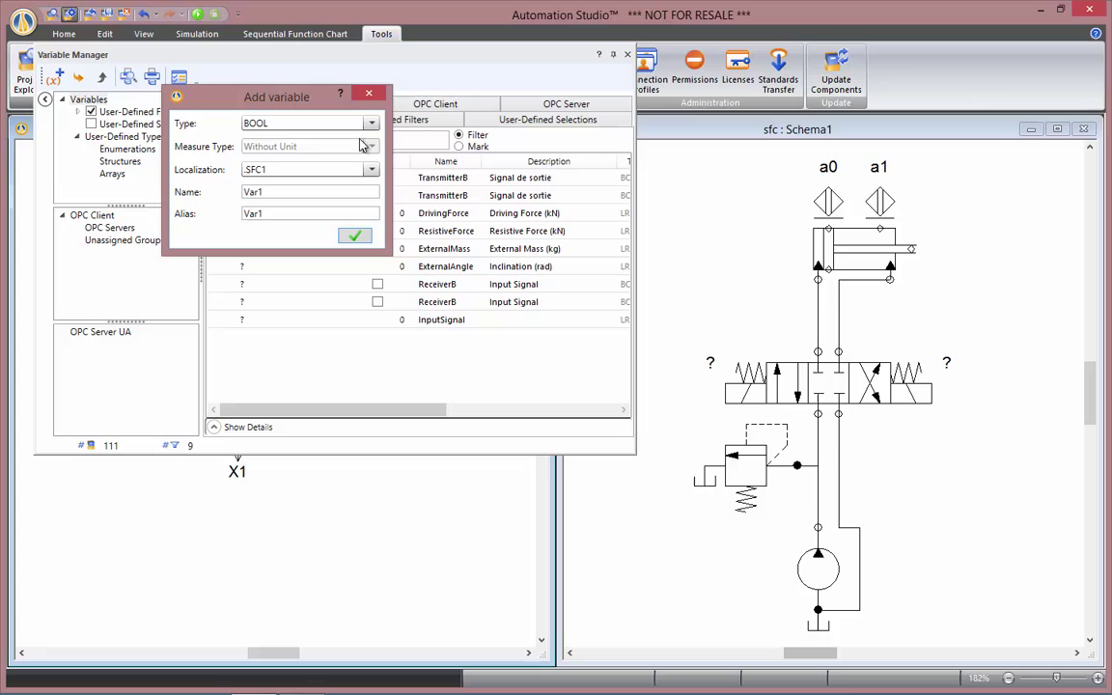
pyautogui.click(371, 170)
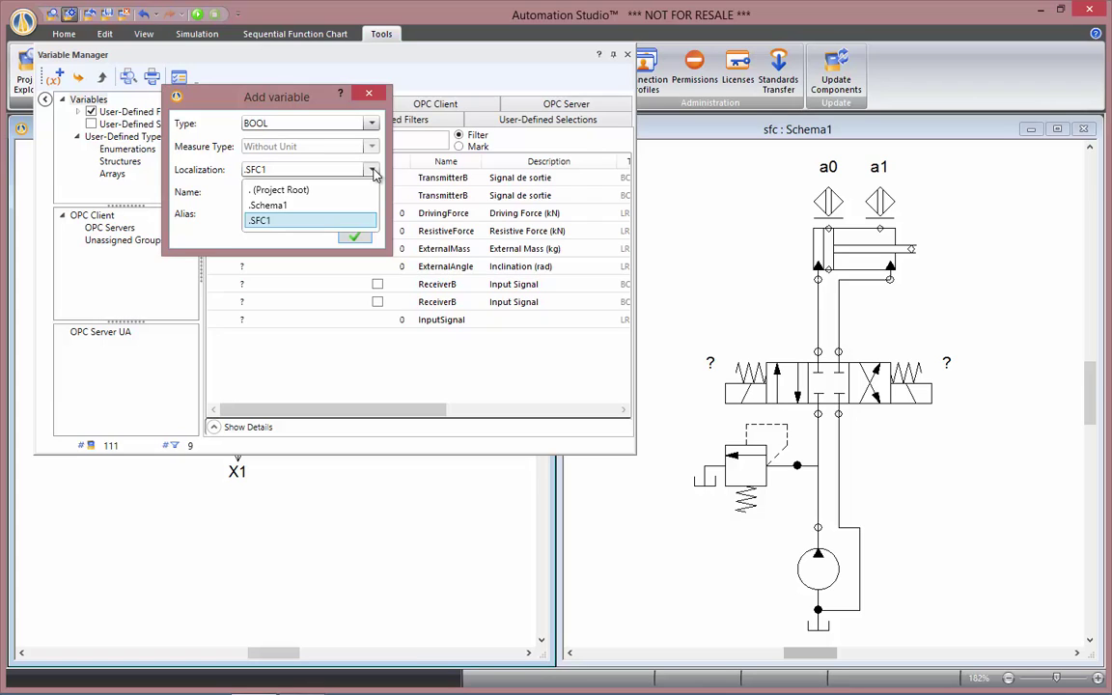
pyautogui.click(360, 221)
pyautogui.doubleClick(280, 191)
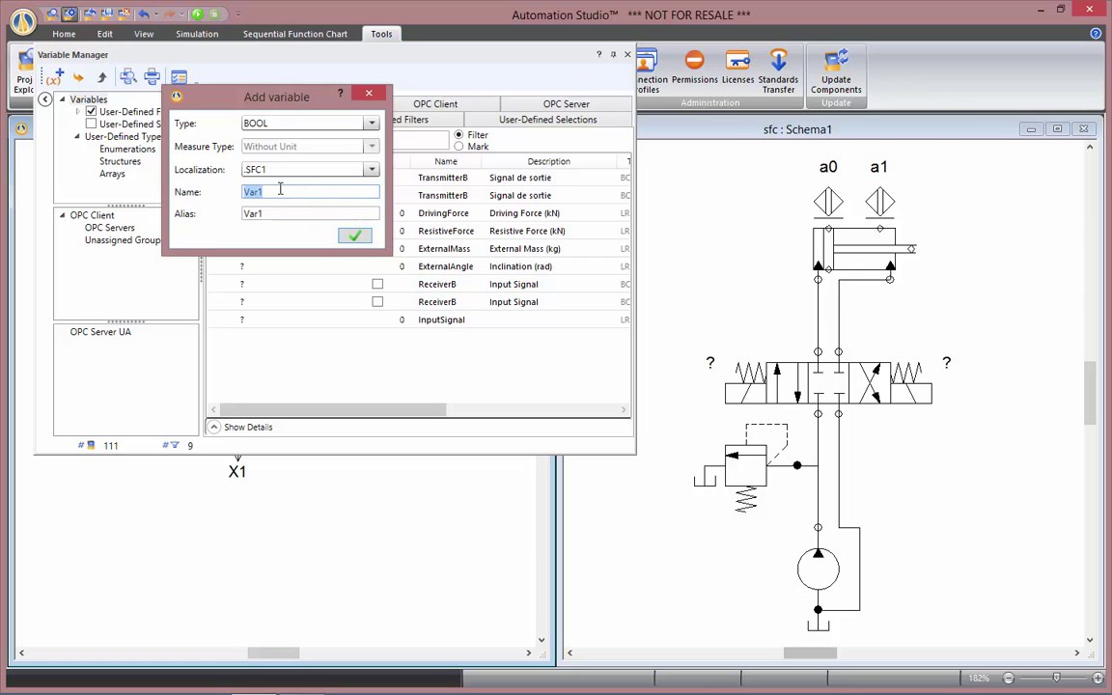
pyautogui.write('extend')
pyautogui.press('Tab')
pyautogui.write('extend')
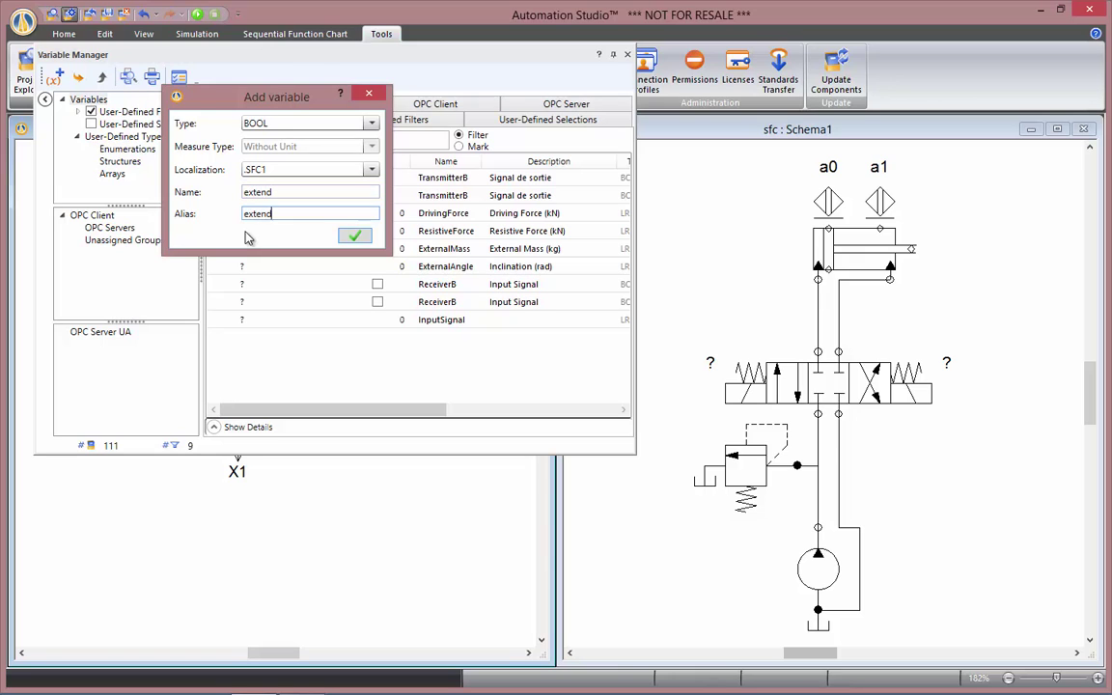
pyautogui.press('Return')
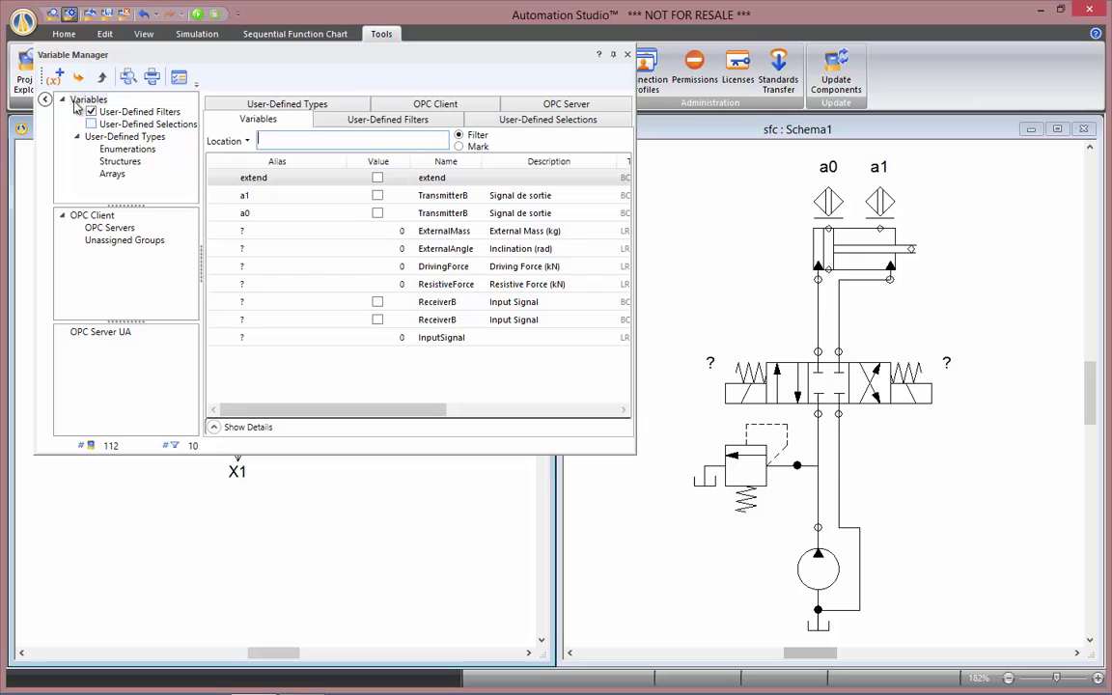
# Step: Add a second BOOL variable named and aliased 'retract', then close the Variable Manager
pyautogui.click(55, 76)
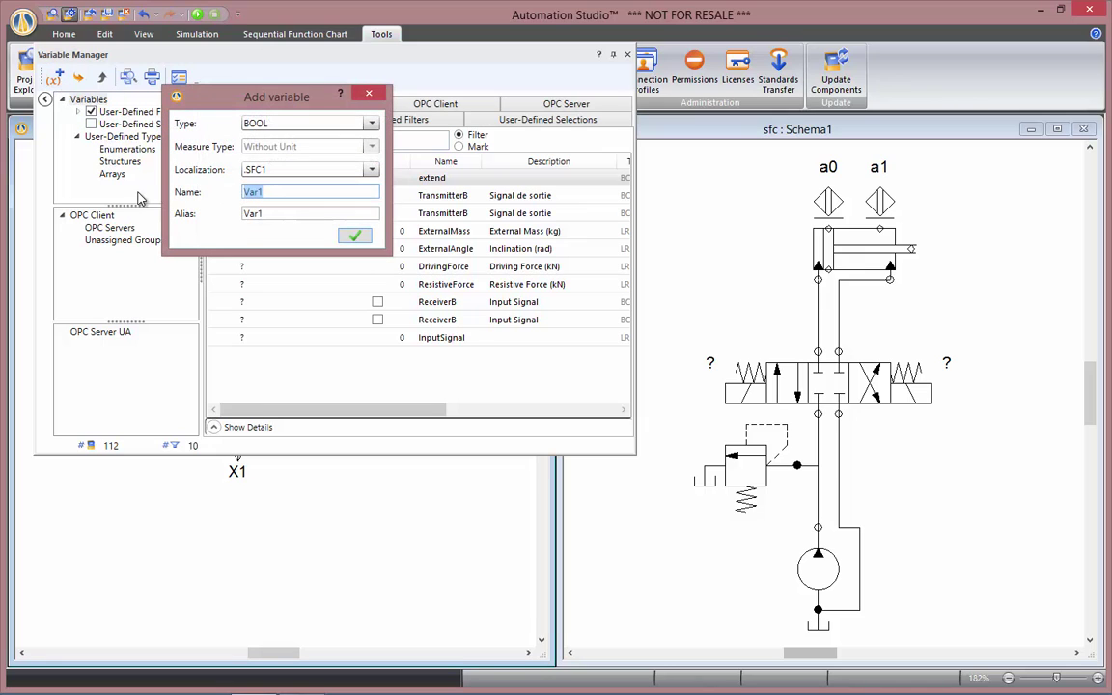
pyautogui.write('retract')
pyautogui.press('Tab')
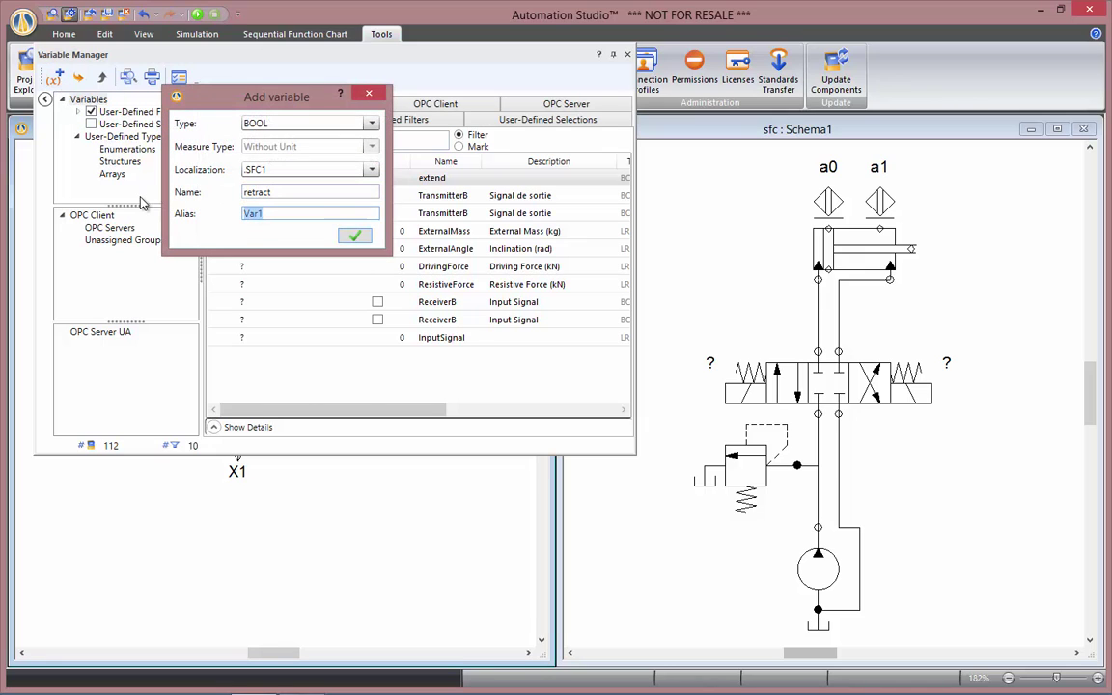
pyautogui.write('retract')
pyautogui.press('Return')
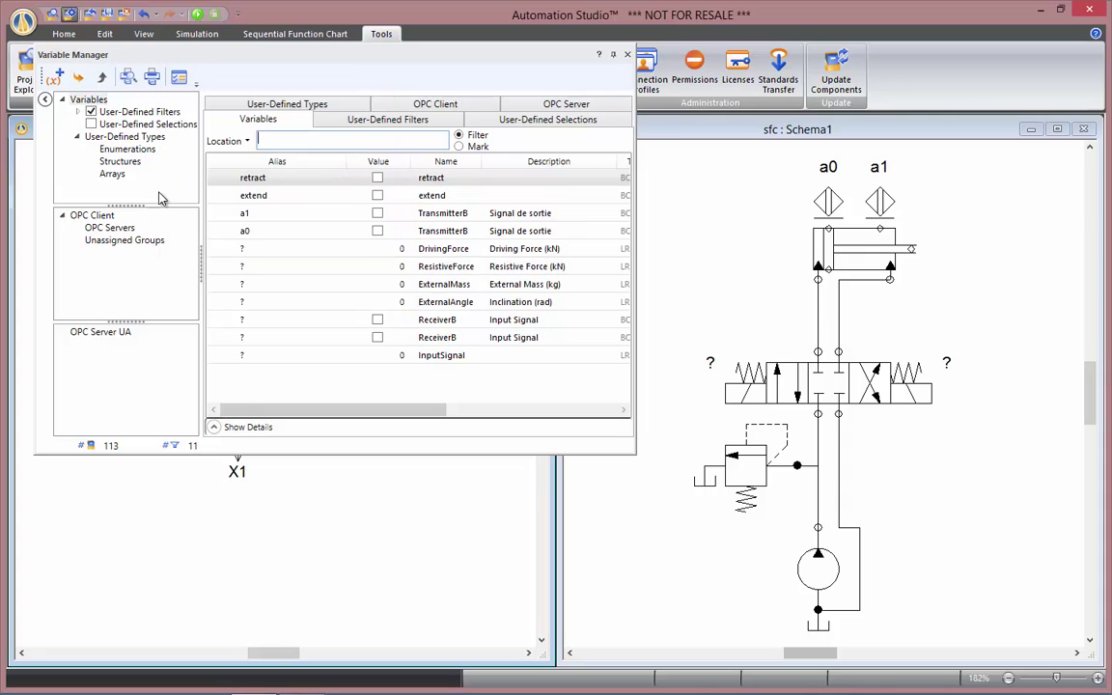
pyautogui.click(627, 55)
# Step: Assign the extend variable to the directional valve's left solenoid SOL1
pyautogui.click(632, 232)
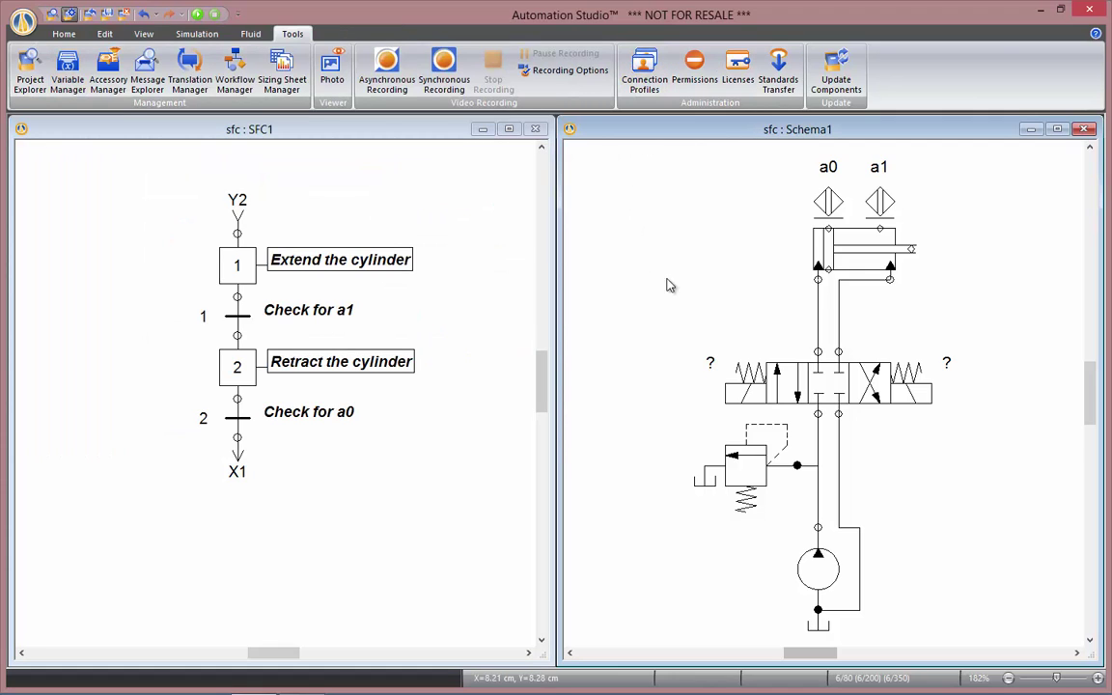
pyautogui.doubleClick(789, 389)
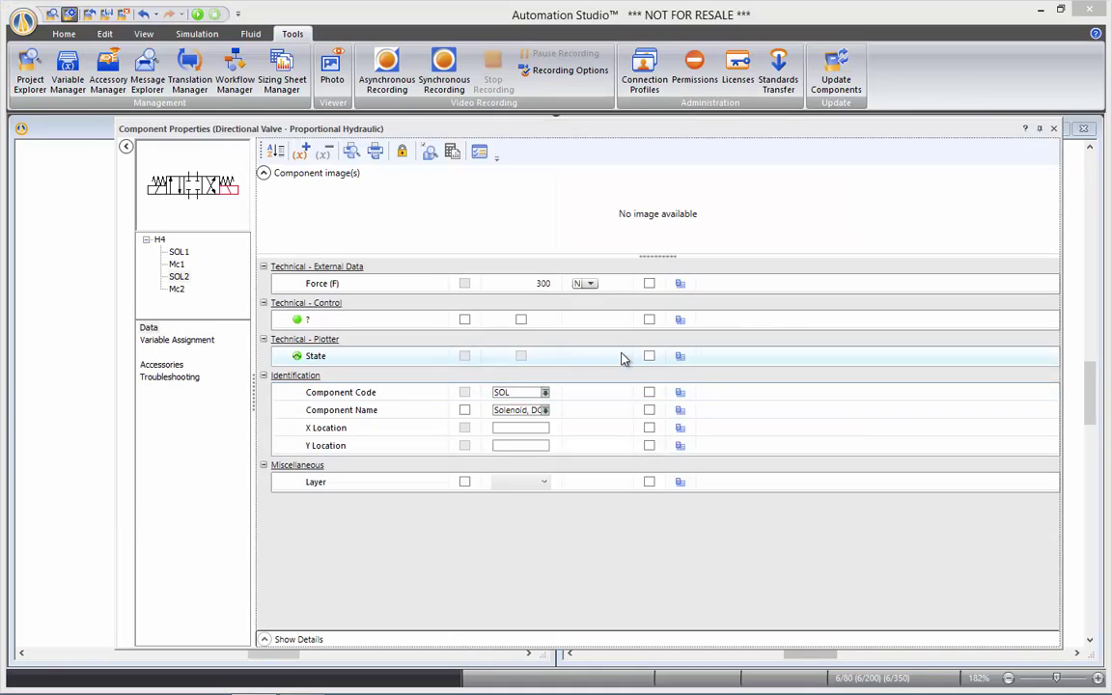
pyautogui.click(164, 200)
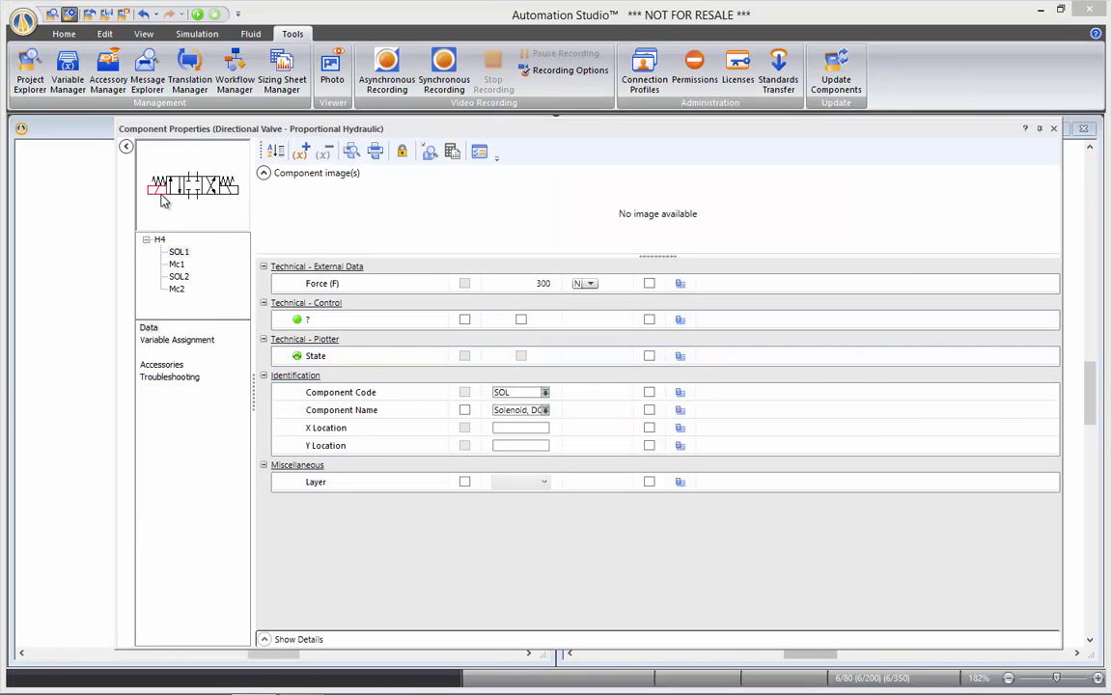
pyautogui.click(198, 342)
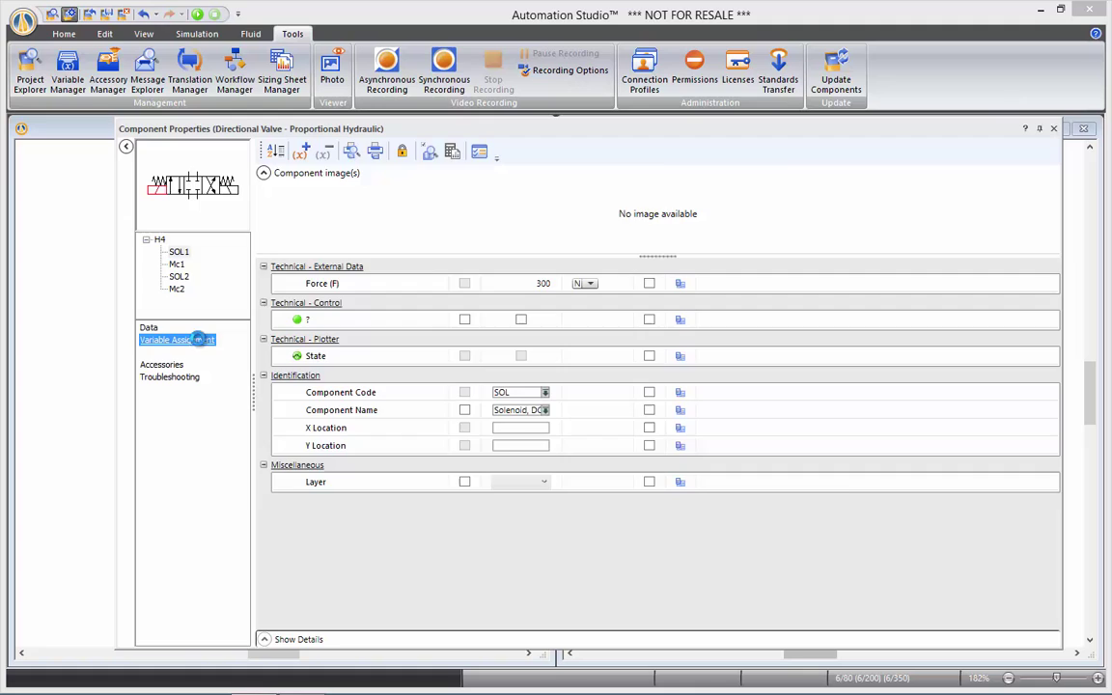
pyautogui.click(699, 186)
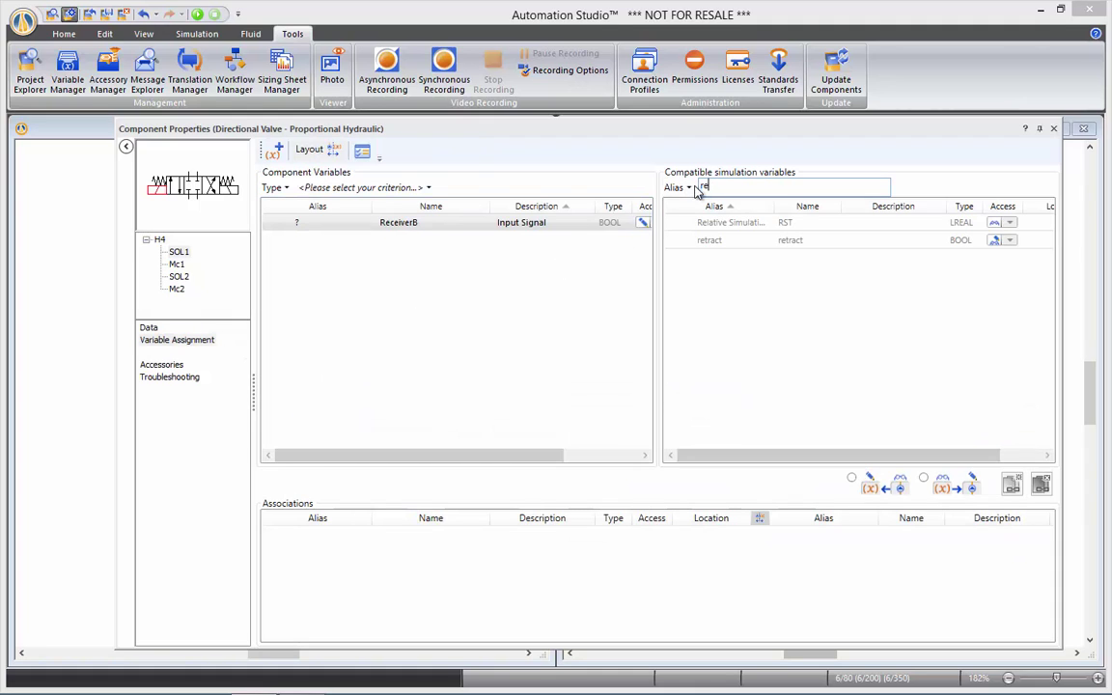
pyautogui.write('ex')
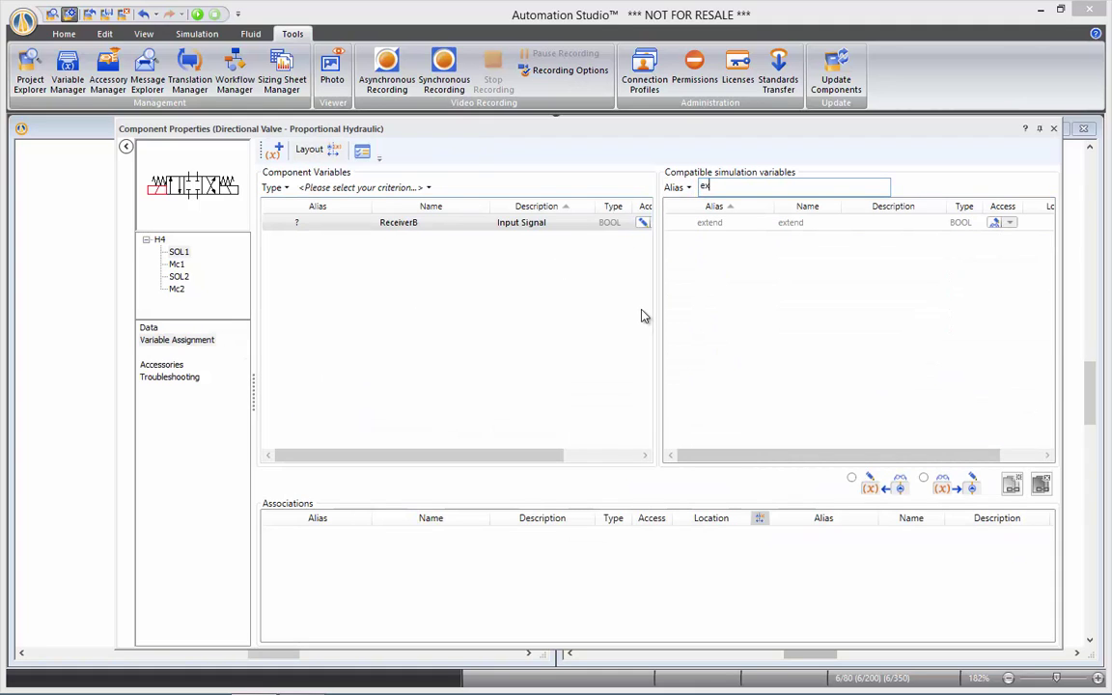
pyautogui.doubleClick(740, 224)
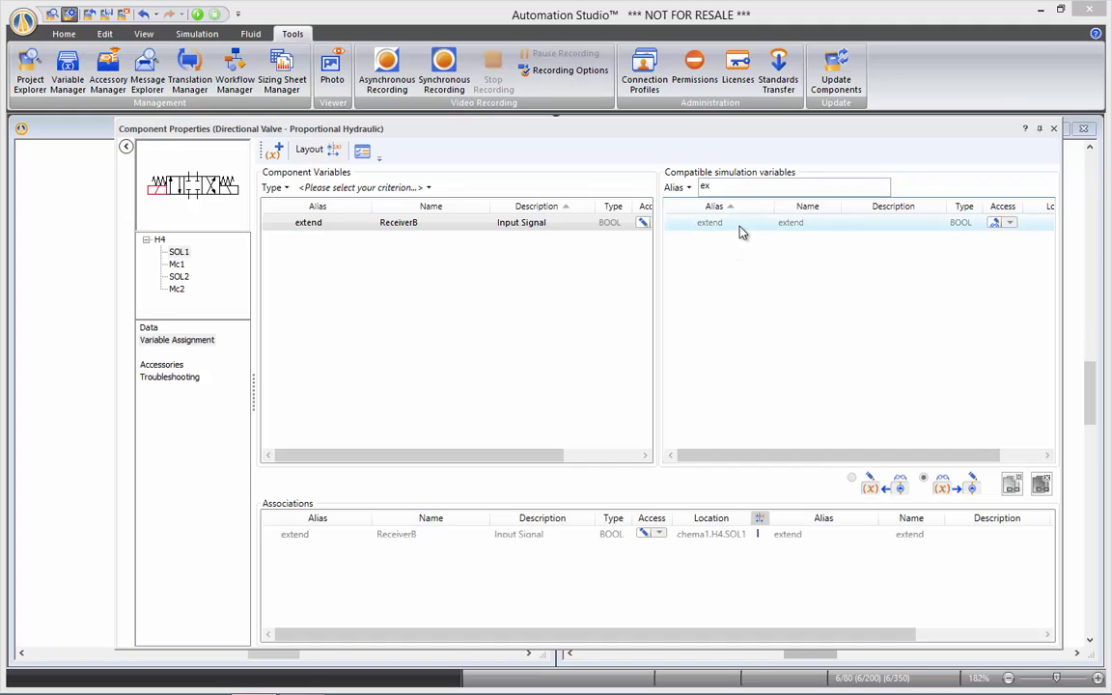
# Step: Assign the retract variable to the right solenoid SOL2 and close the valve properties
pyautogui.click(181, 277)
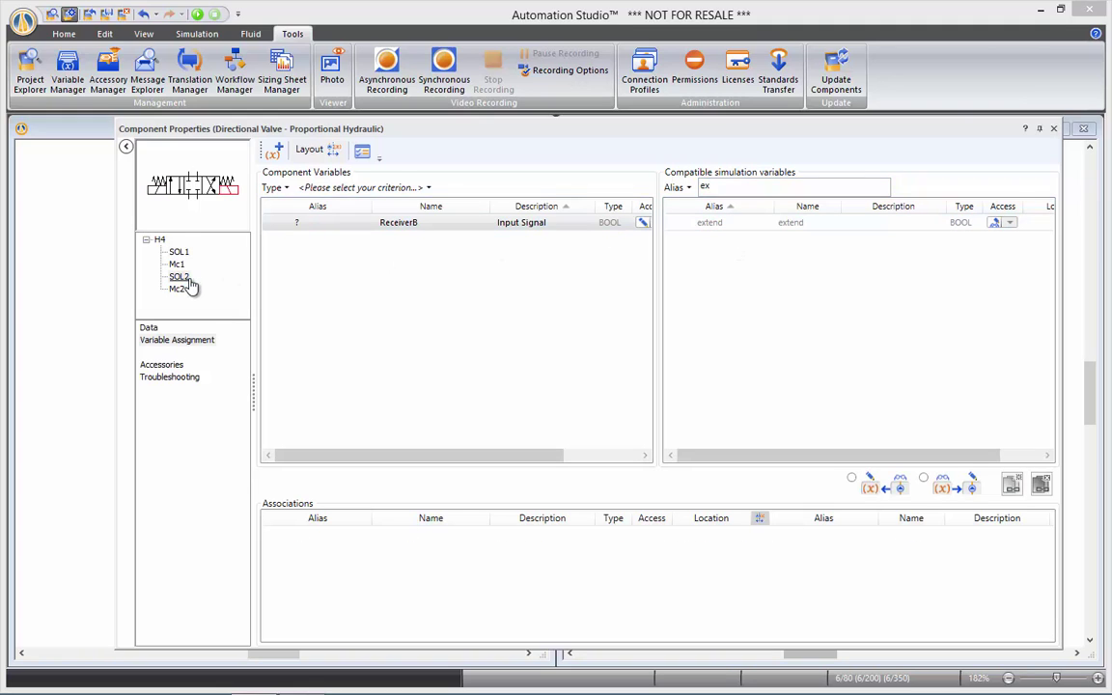
pyautogui.doubleClick(705, 187)
pyautogui.write('re')
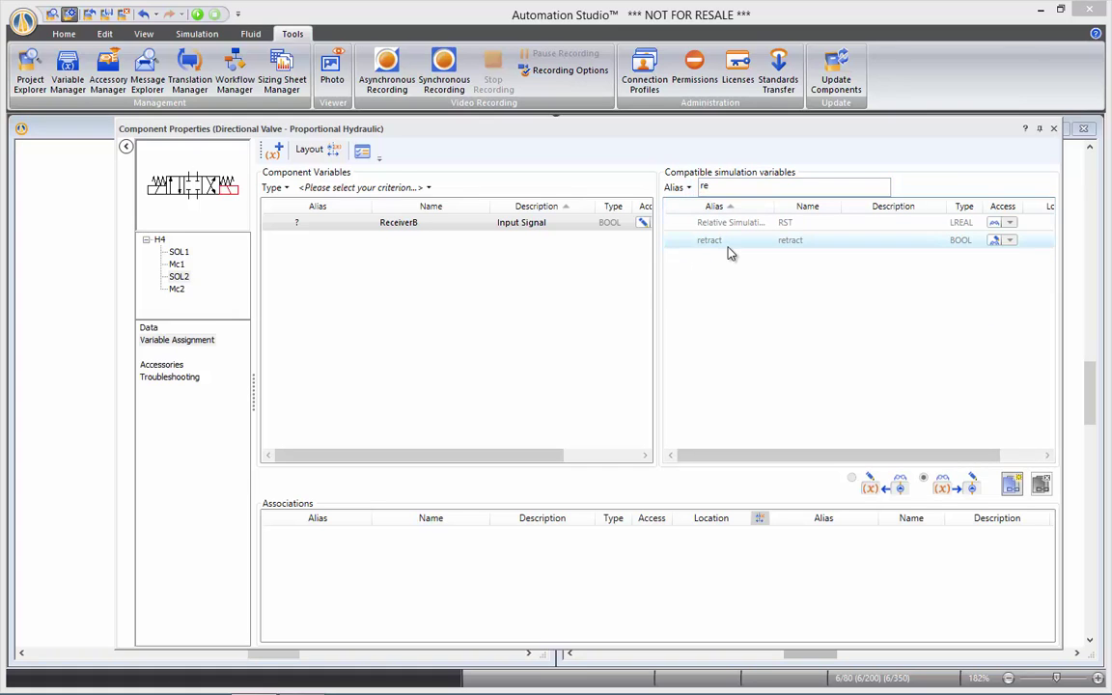
pyautogui.doubleClick(731, 251)
pyautogui.click(729, 248)
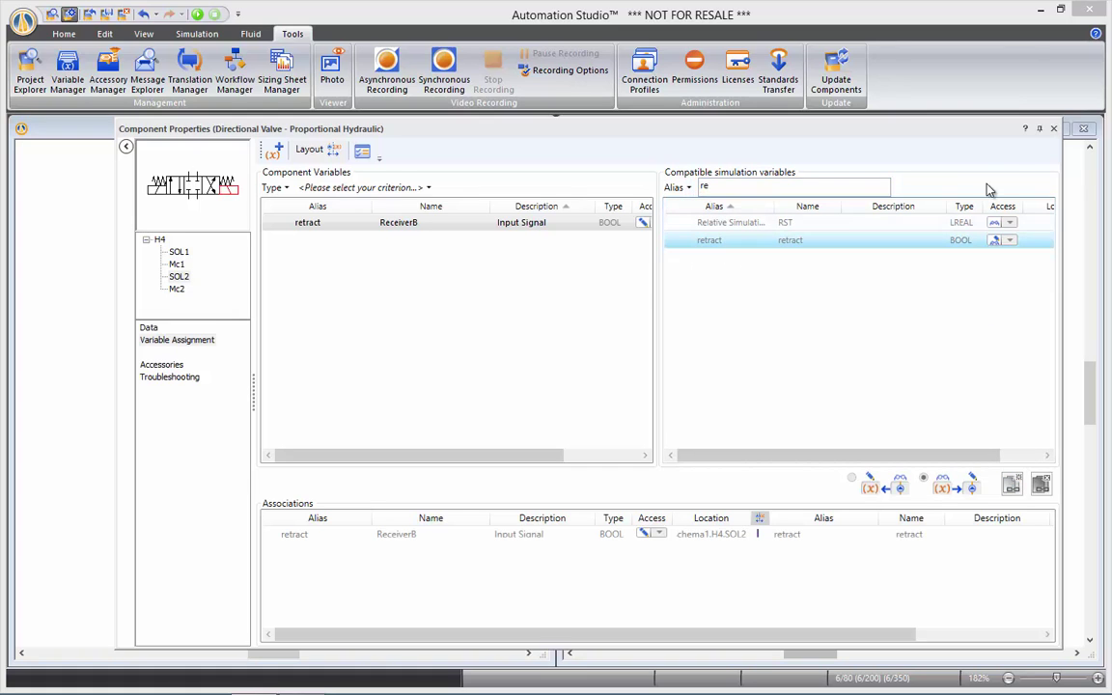
pyautogui.click(1054, 129)
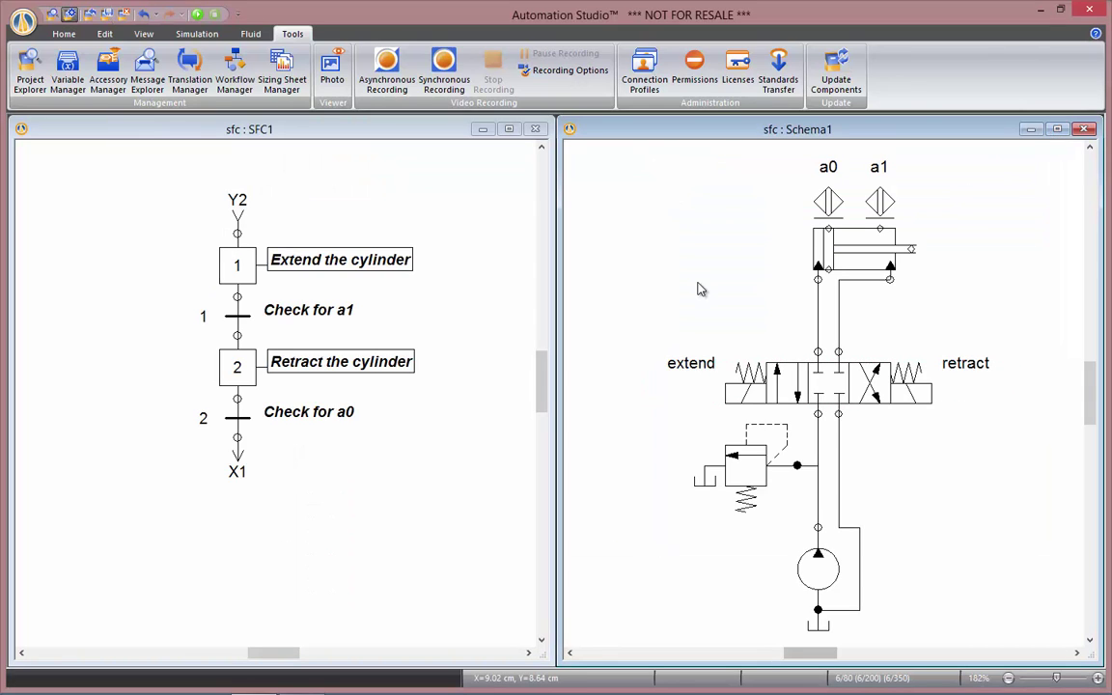
# Step: Insert .SFC1."extend" as step 1's action, filtering variables by alias 'ex'
pyautogui.click(477, 279)
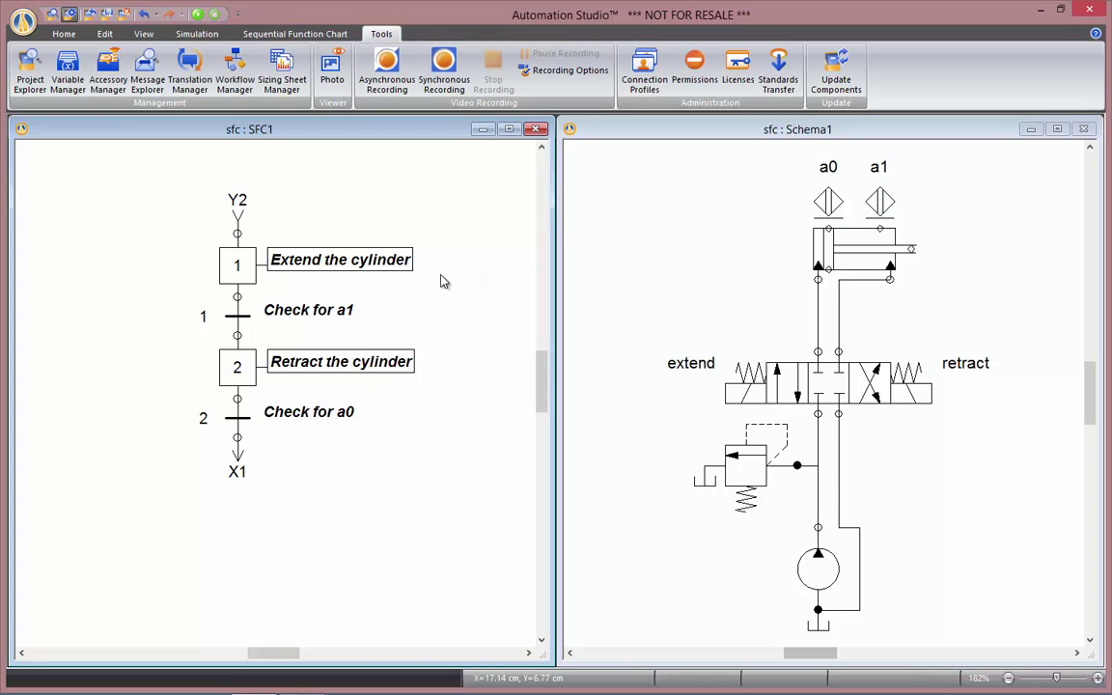
pyautogui.doubleClick(251, 273)
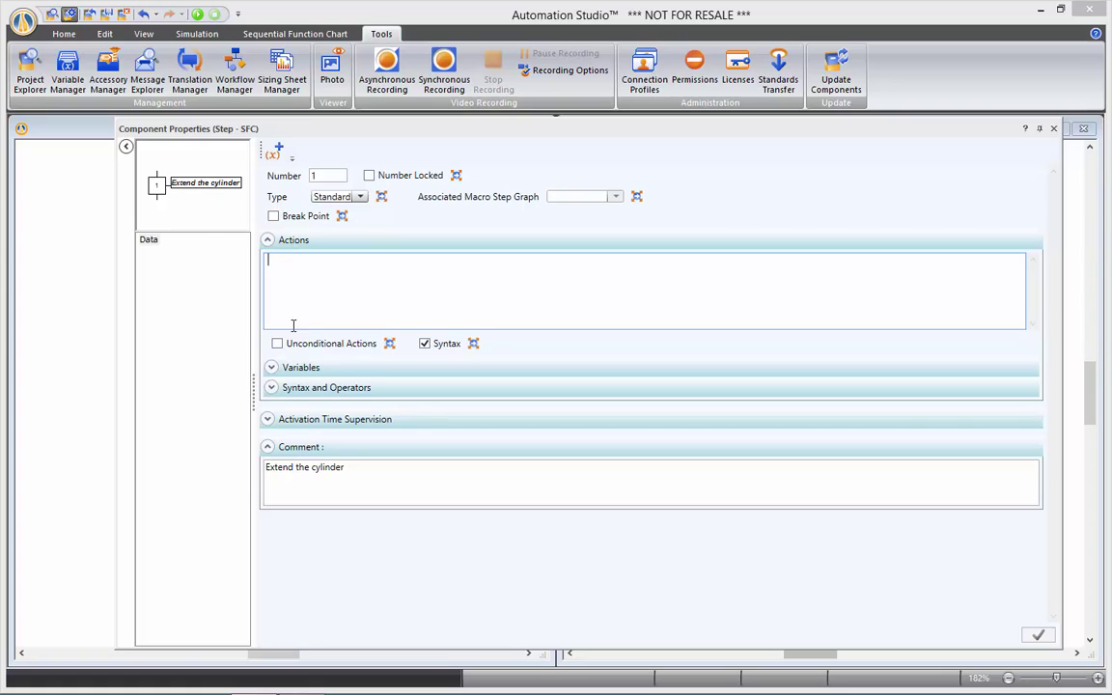
pyautogui.click(272, 368)
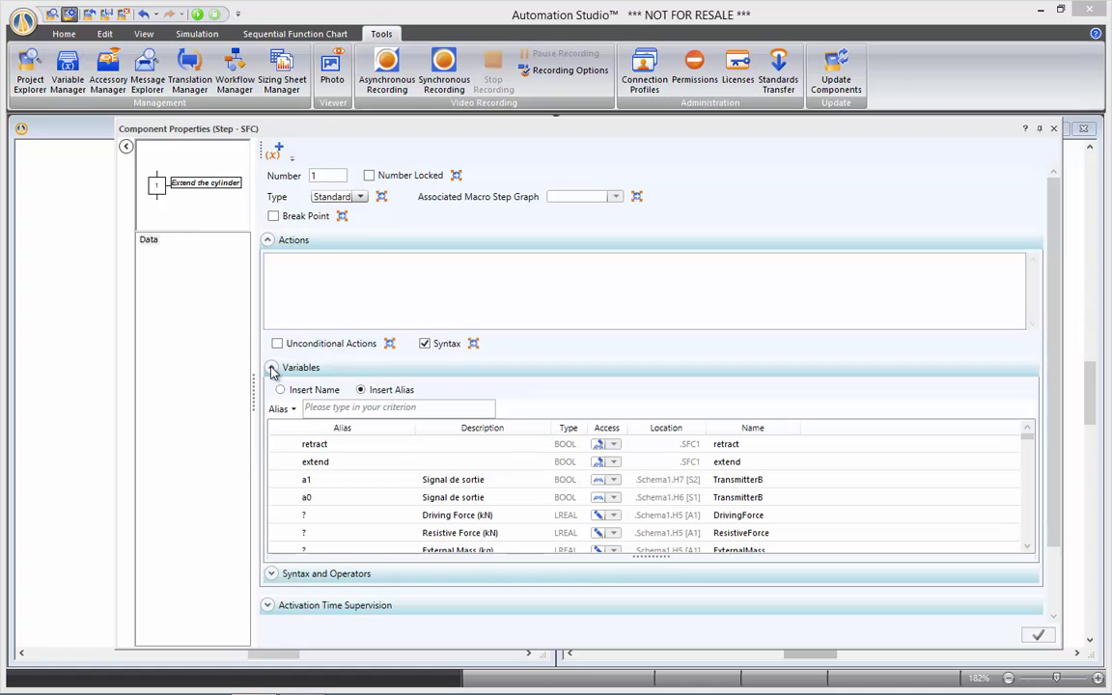
pyautogui.click(326, 407)
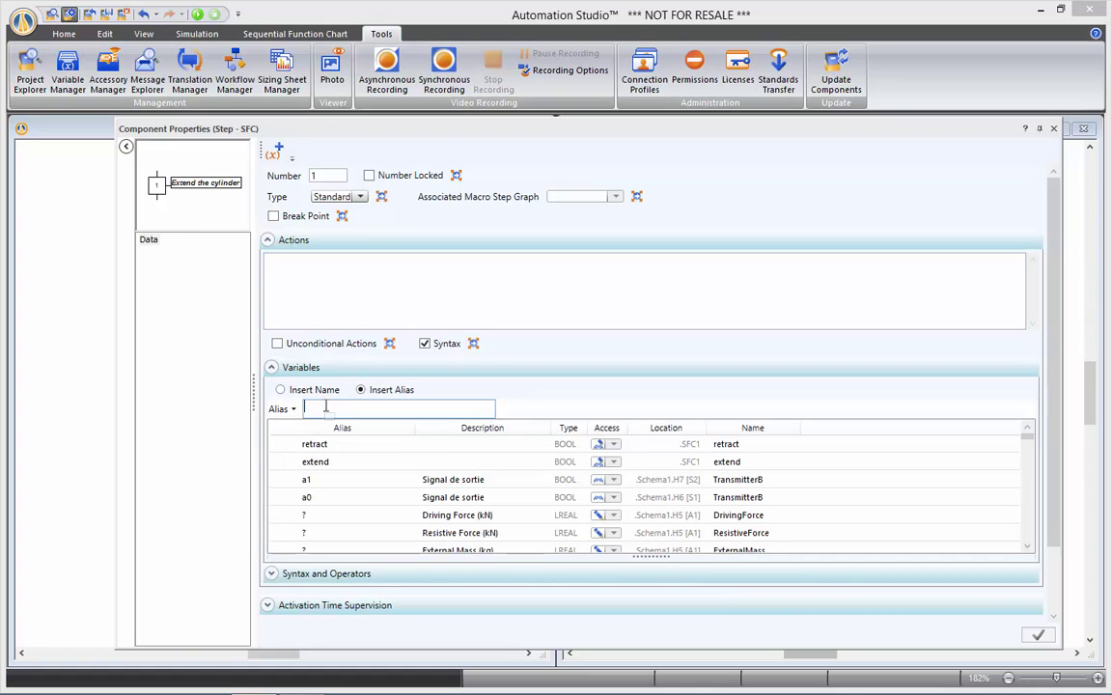
pyautogui.write('ex')
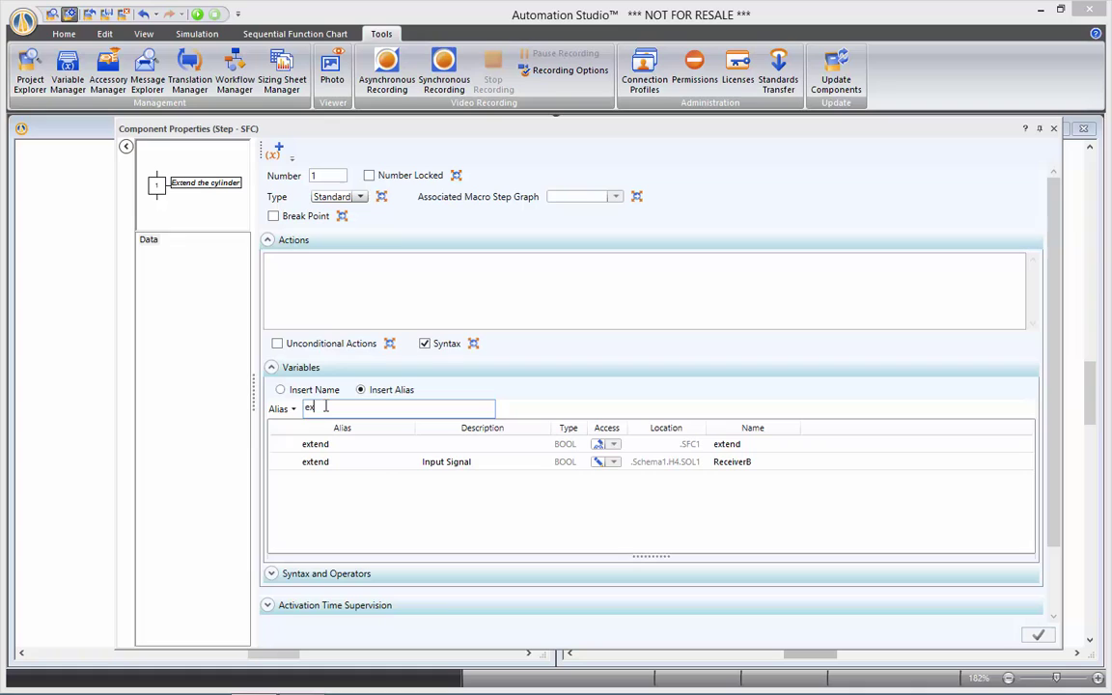
pyautogui.doubleClick(649, 447)
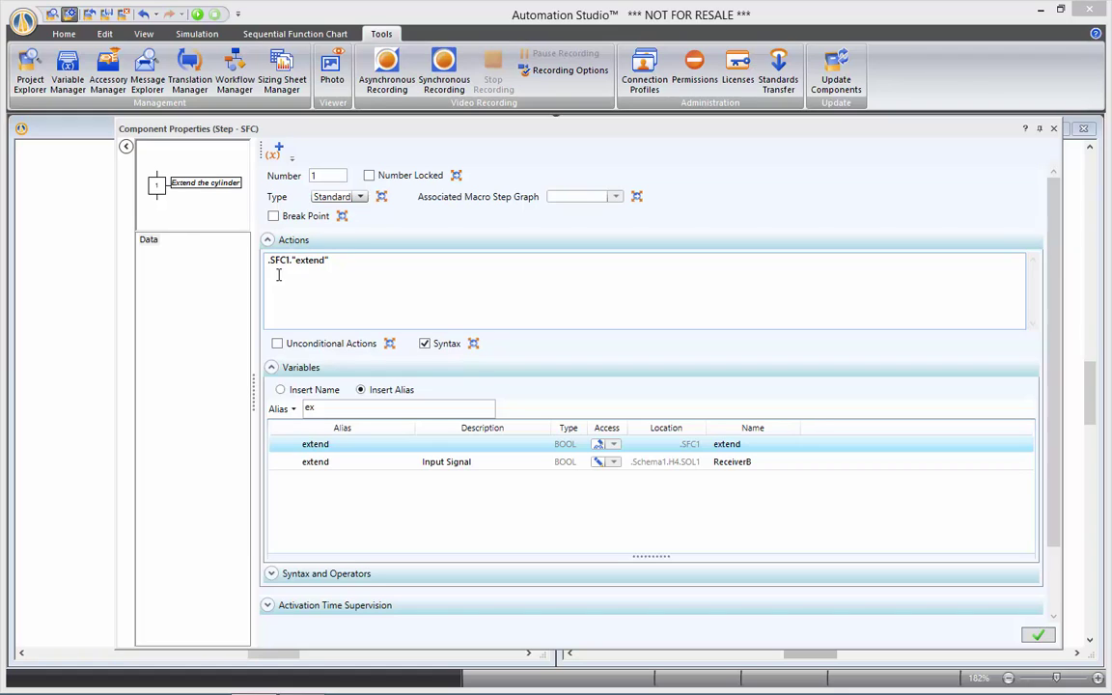
pyautogui.click(278, 372)
pyautogui.click(273, 369)
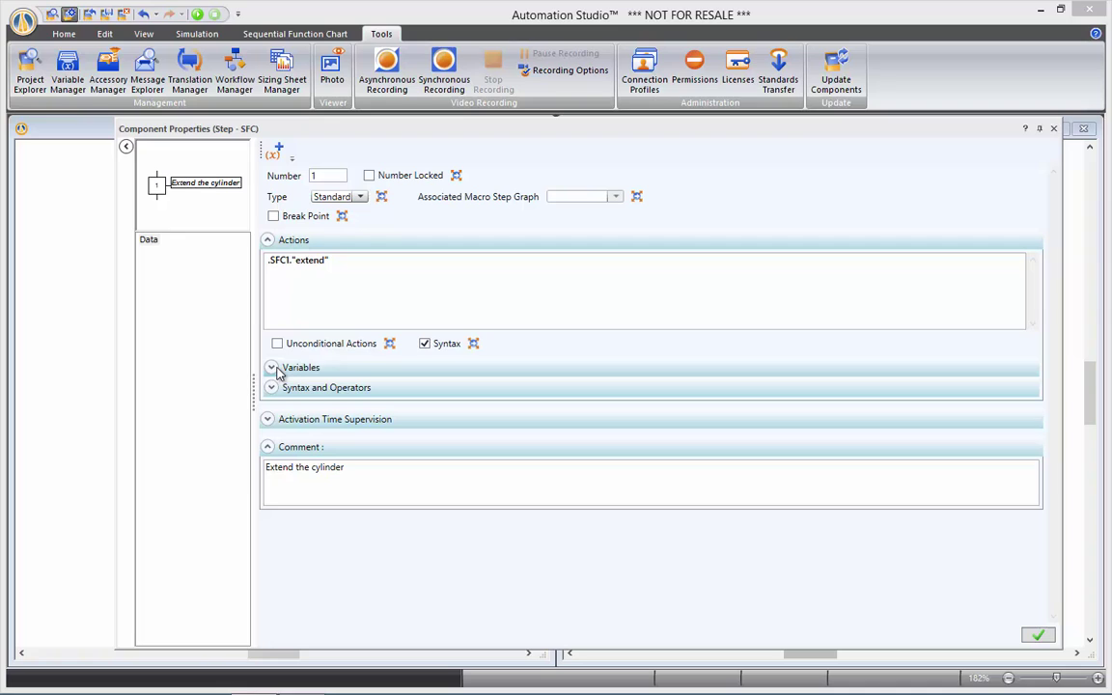
pyautogui.click(274, 389)
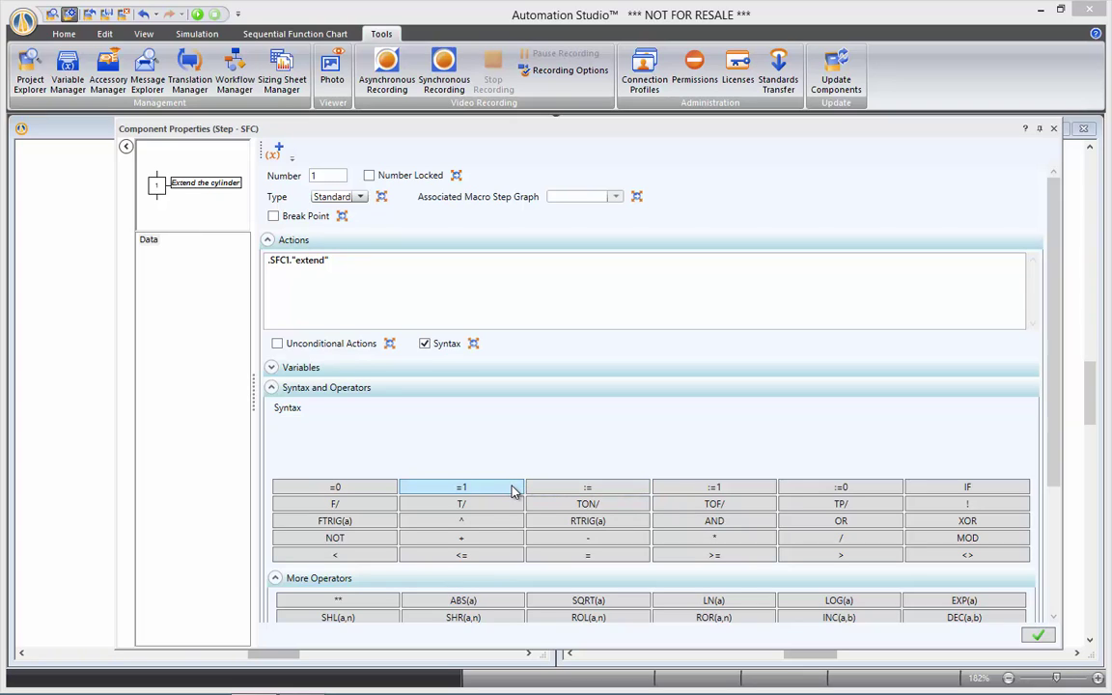
pyautogui.click(1047, 637)
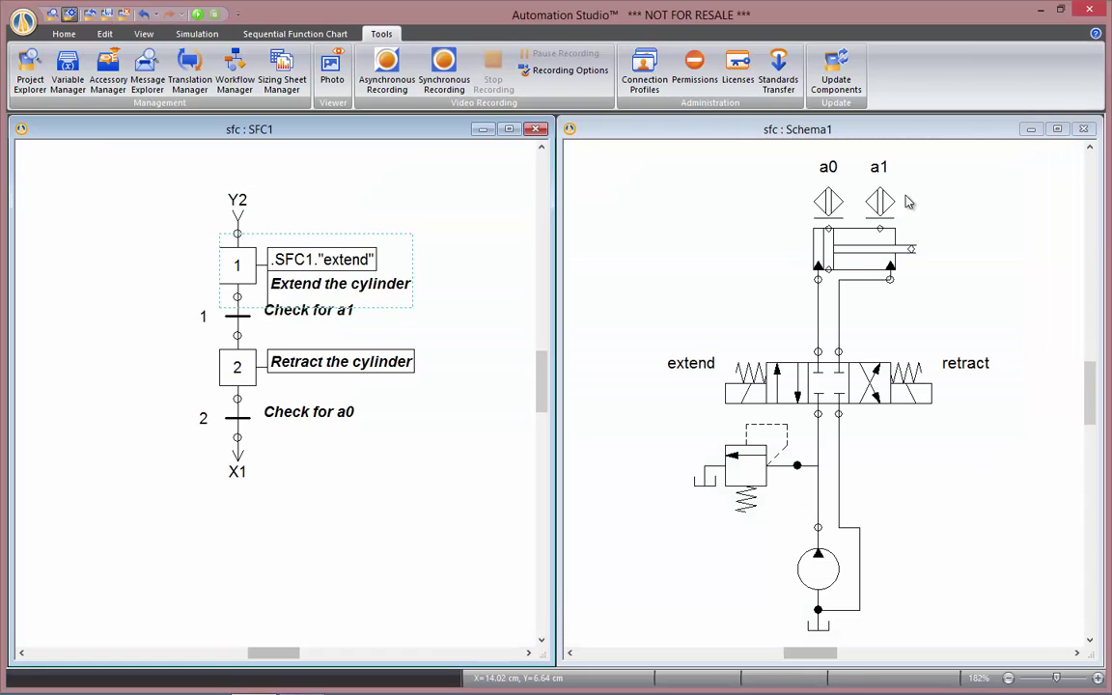
# Step: Set transition 1's condition to H7."a1" and move step 2 and transition 2 lower
pyautogui.click(482, 315)
pyautogui.click(237, 318)
pyautogui.doubleClick(238, 319)
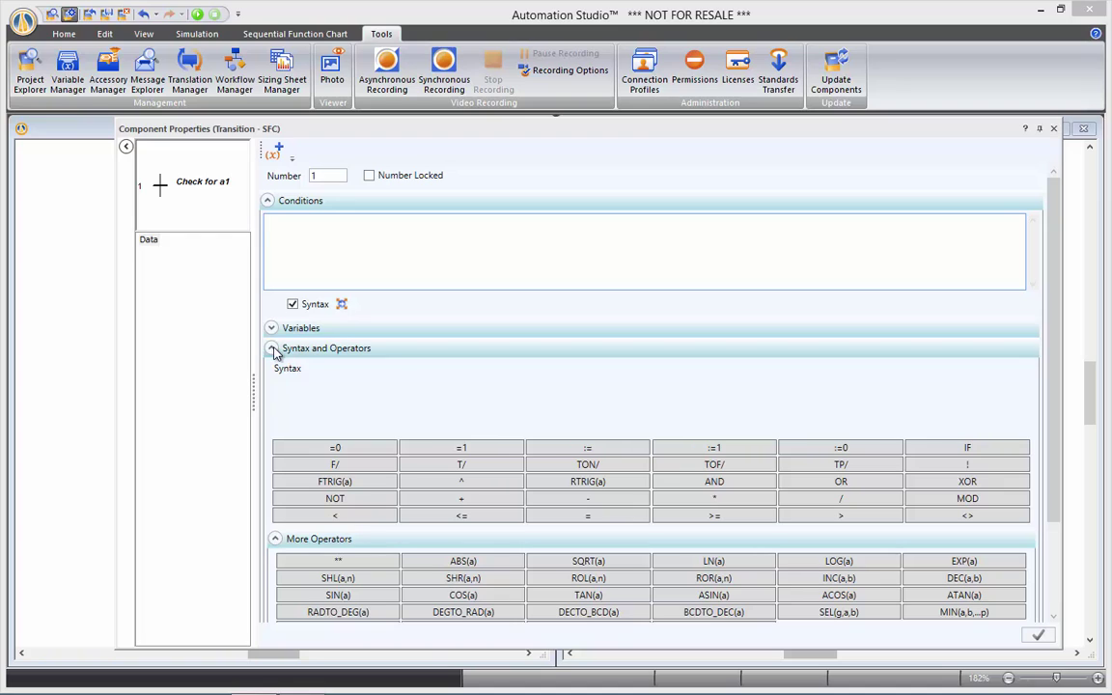
pyautogui.click(272, 352)
pyautogui.click(273, 329)
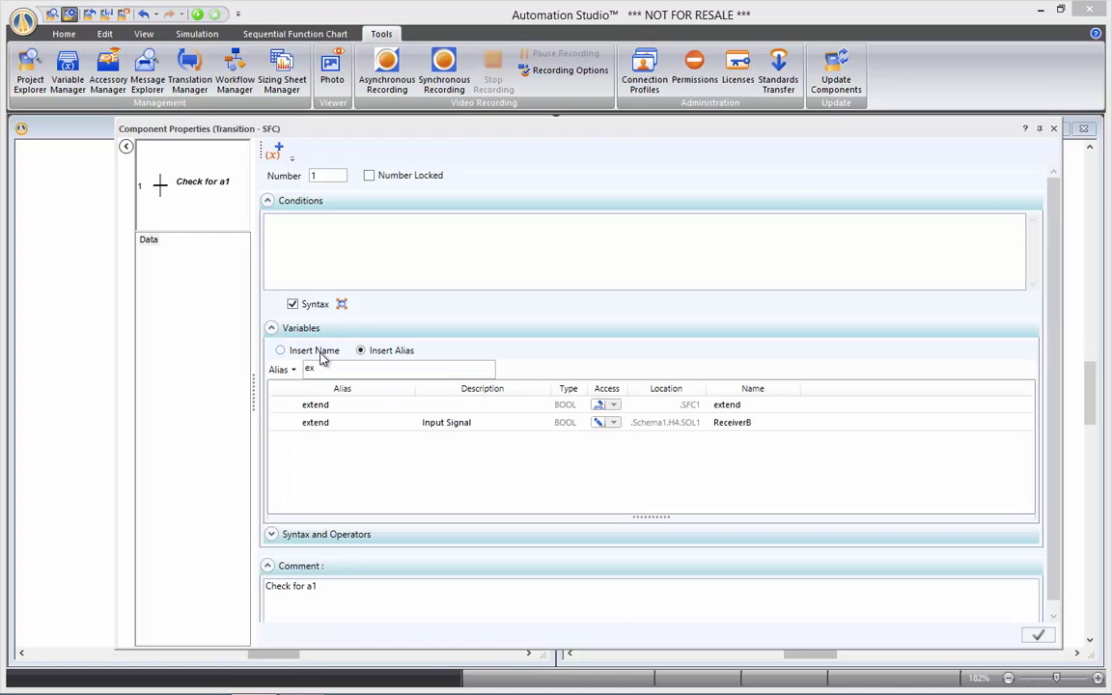
pyautogui.press('BackSpace')
pyautogui.press('BackSpace')
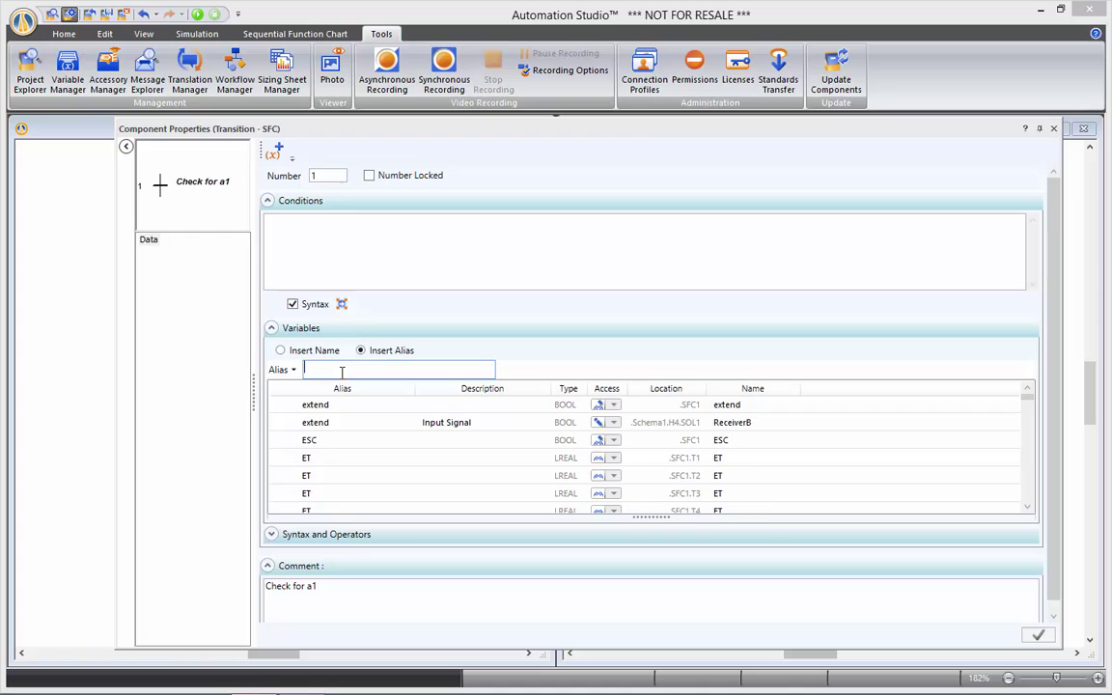
pyautogui.write('a1')
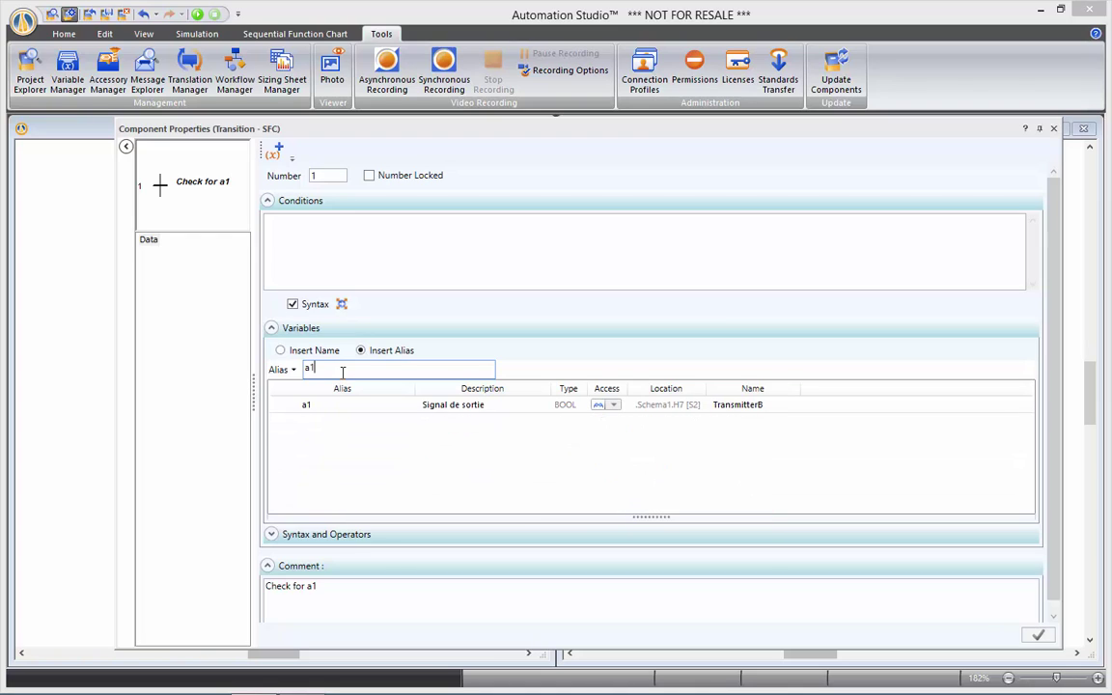
pyautogui.doubleClick(791, 413)
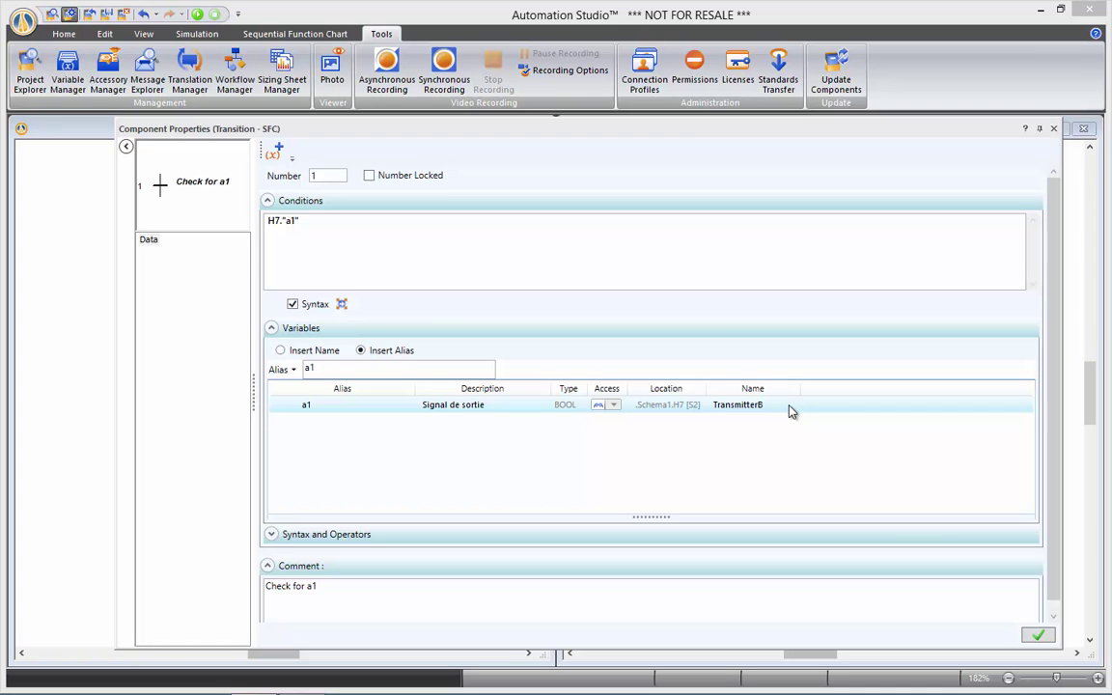
pyautogui.click(1038, 635)
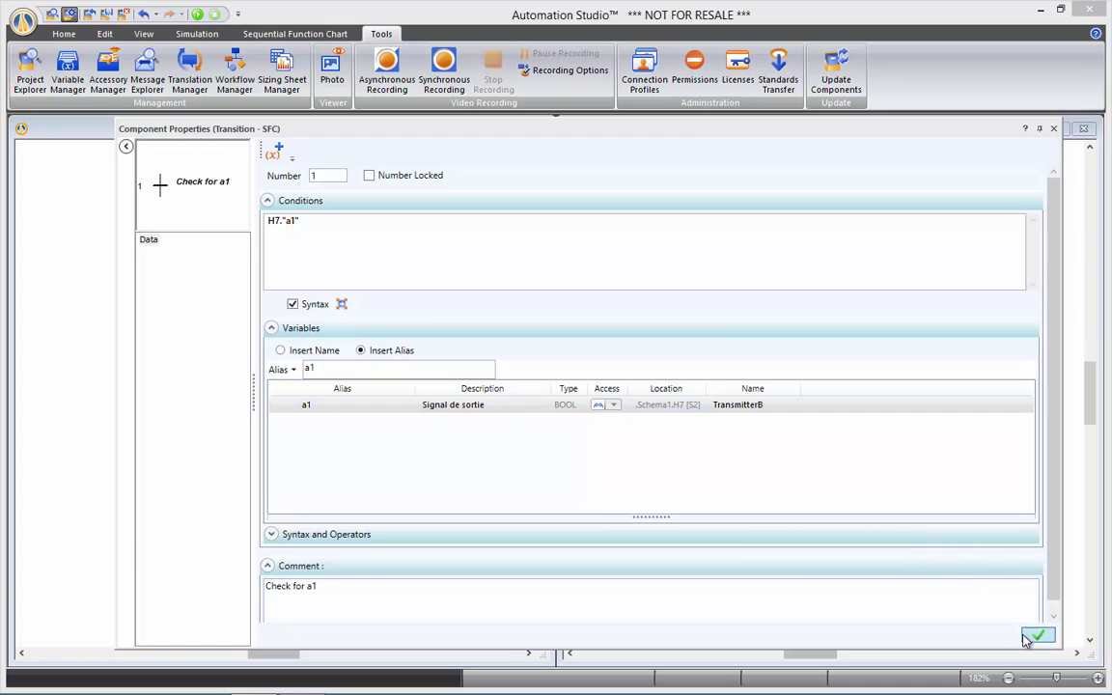
pyautogui.click(1054, 129)
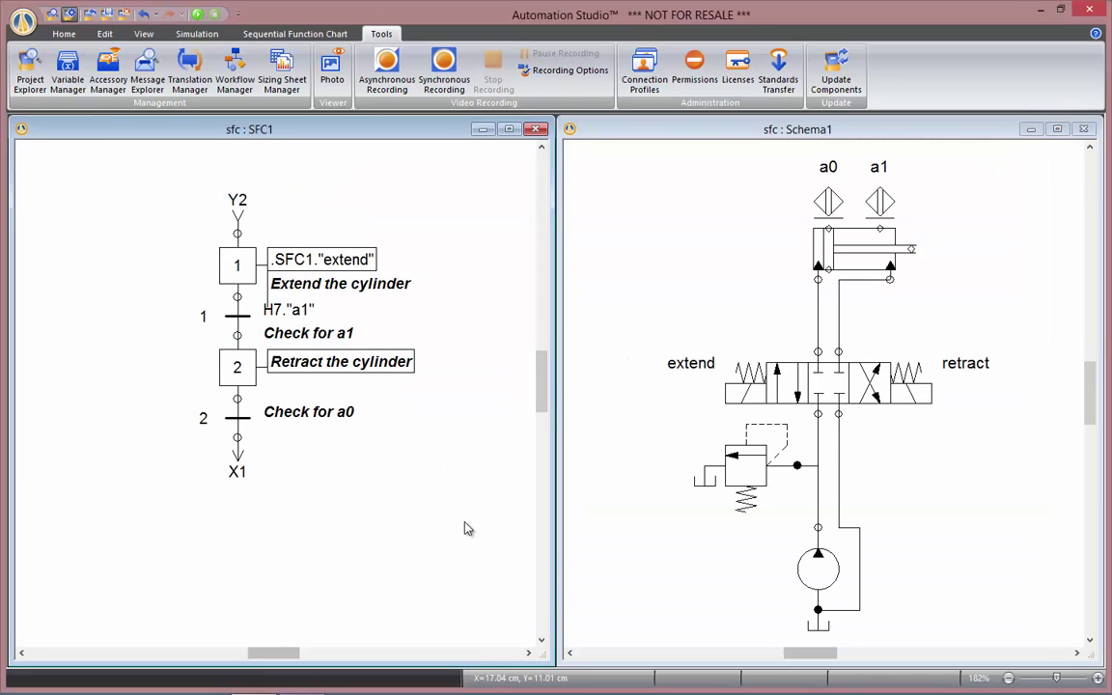
pyautogui.moveTo(459, 540); pyautogui.dragTo(127, 288)
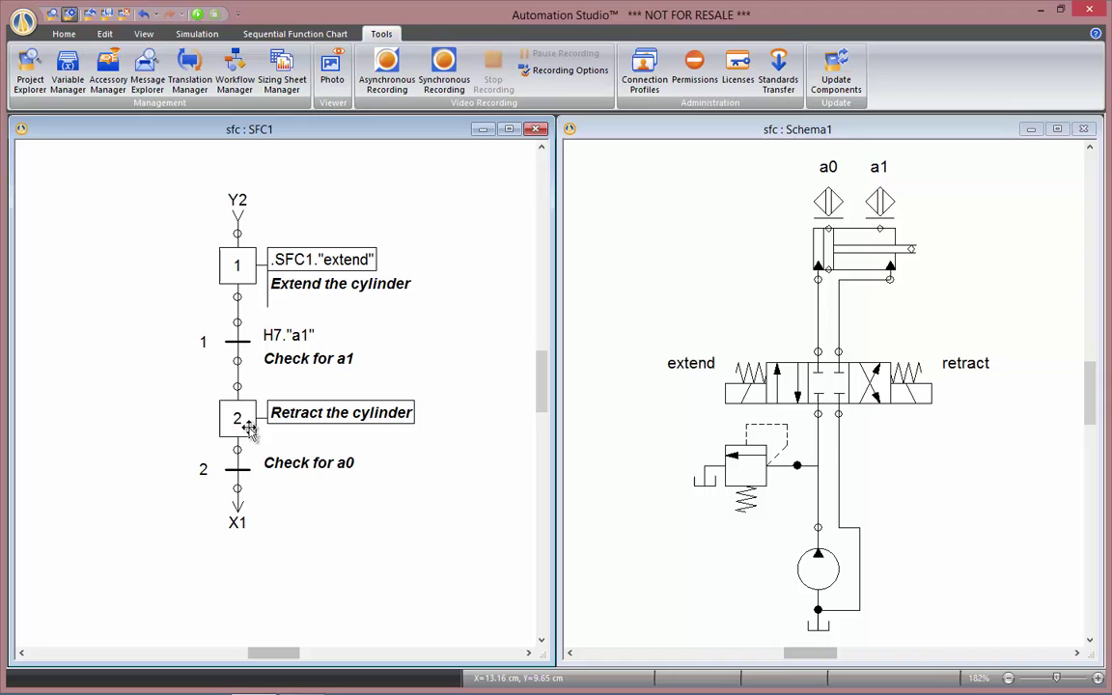
# Step: Give step 2 the action .SFC1."retract"
pyautogui.doubleClick(250, 430)
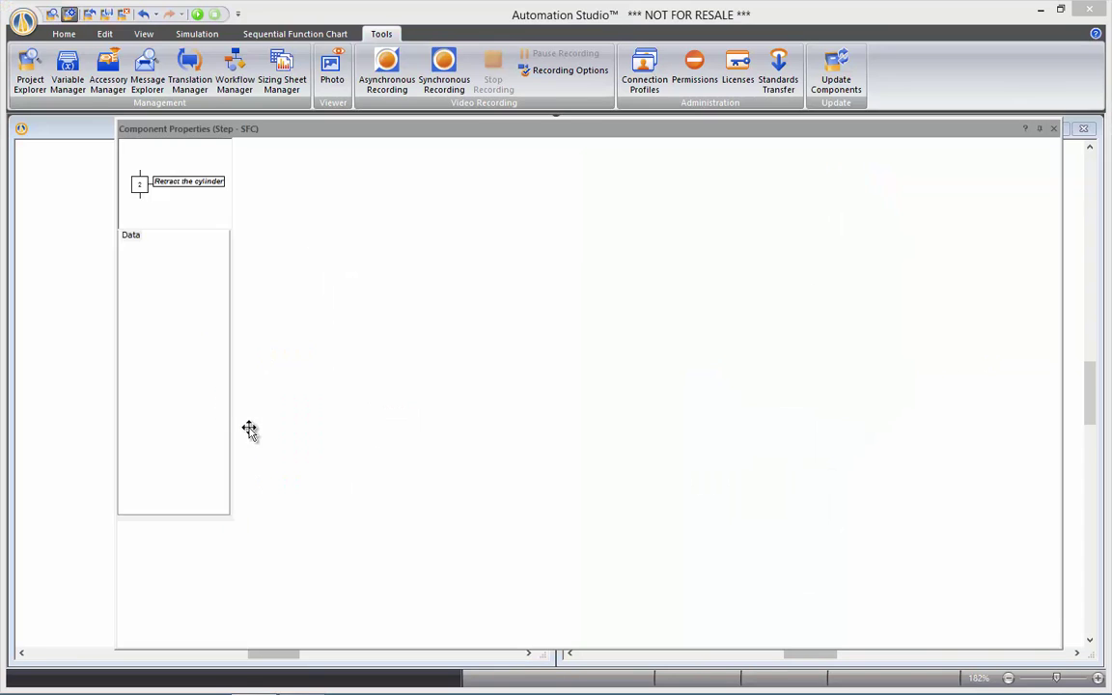
pyautogui.click(318, 408)
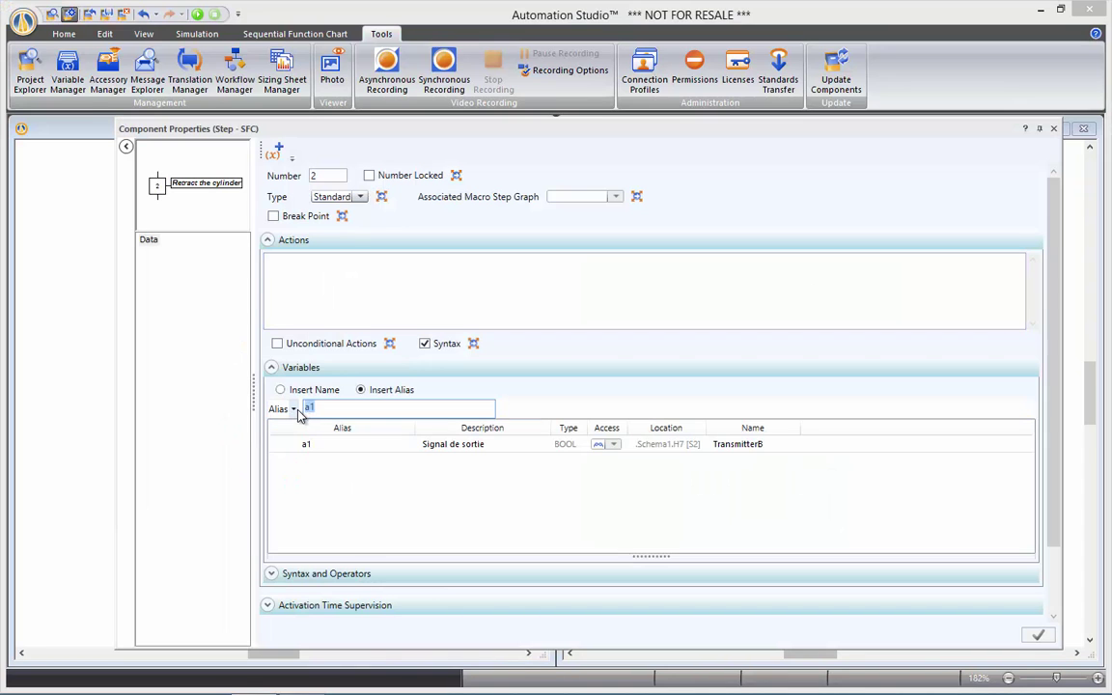
pyautogui.press('BackSpace')
pyautogui.press('BackSpace')
pyautogui.write('re')
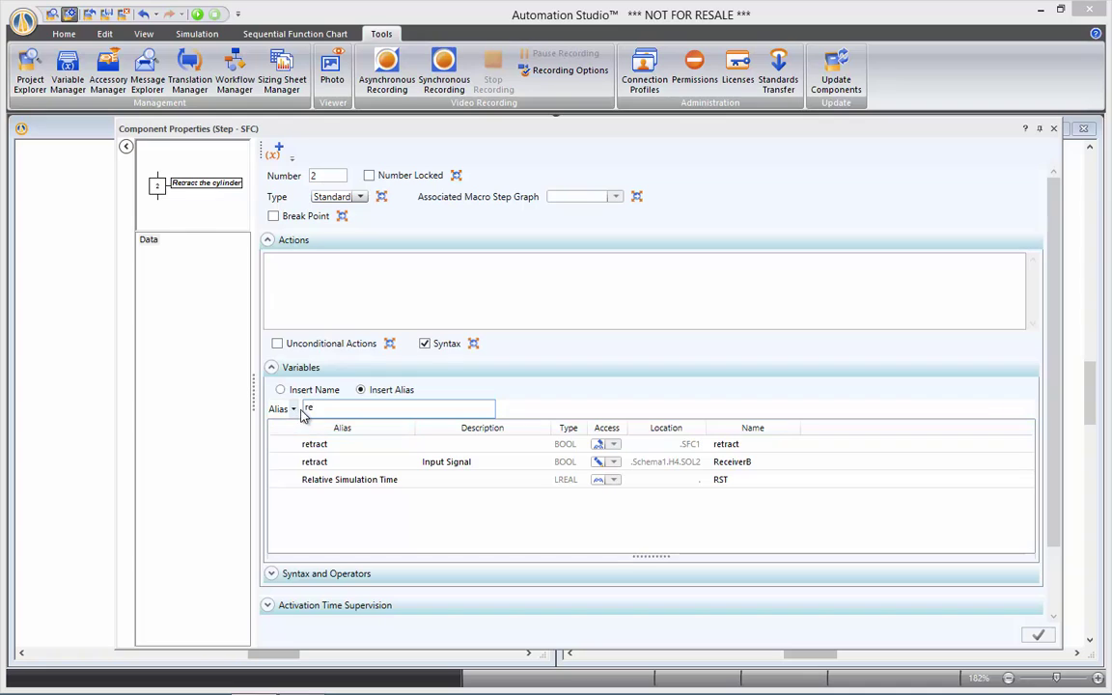
pyautogui.doubleClick(665, 444)
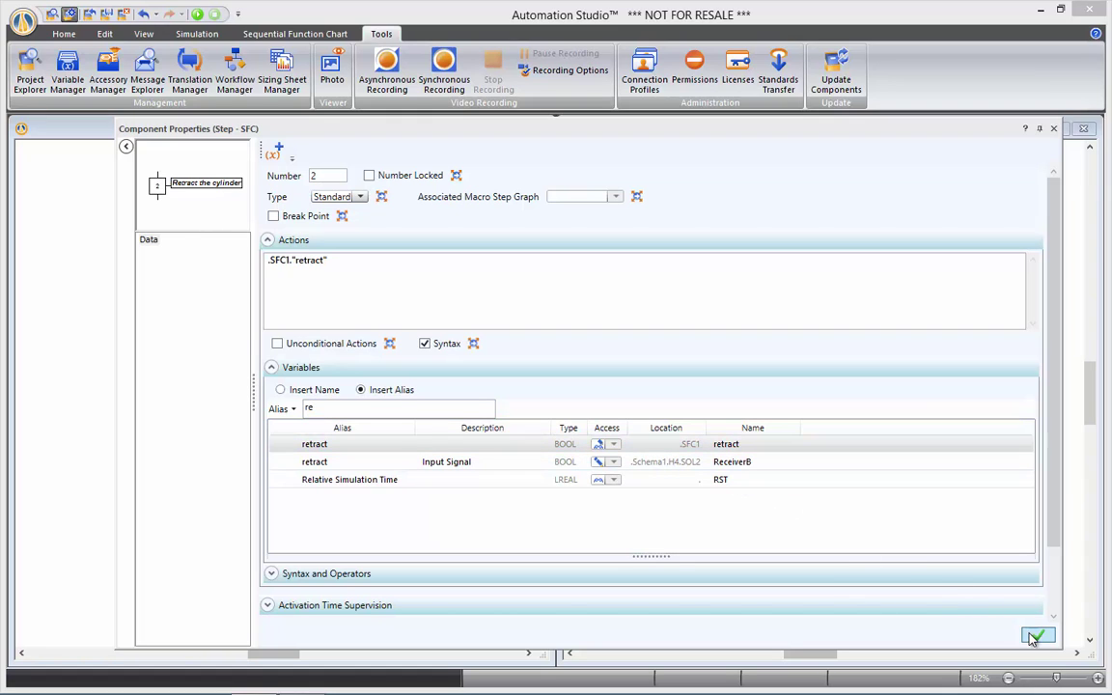
pyautogui.click(1053, 128)
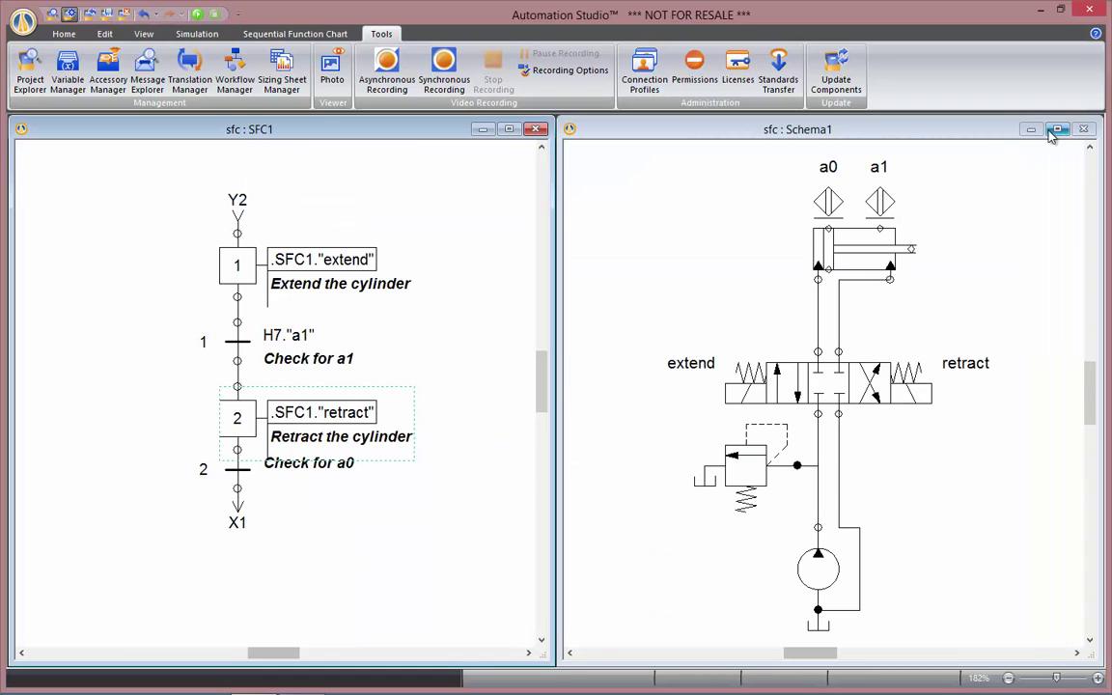
# Step: Move transition 2 and X1 lower and set transition 2's condition to H6."a0"
pyautogui.click(242, 473)
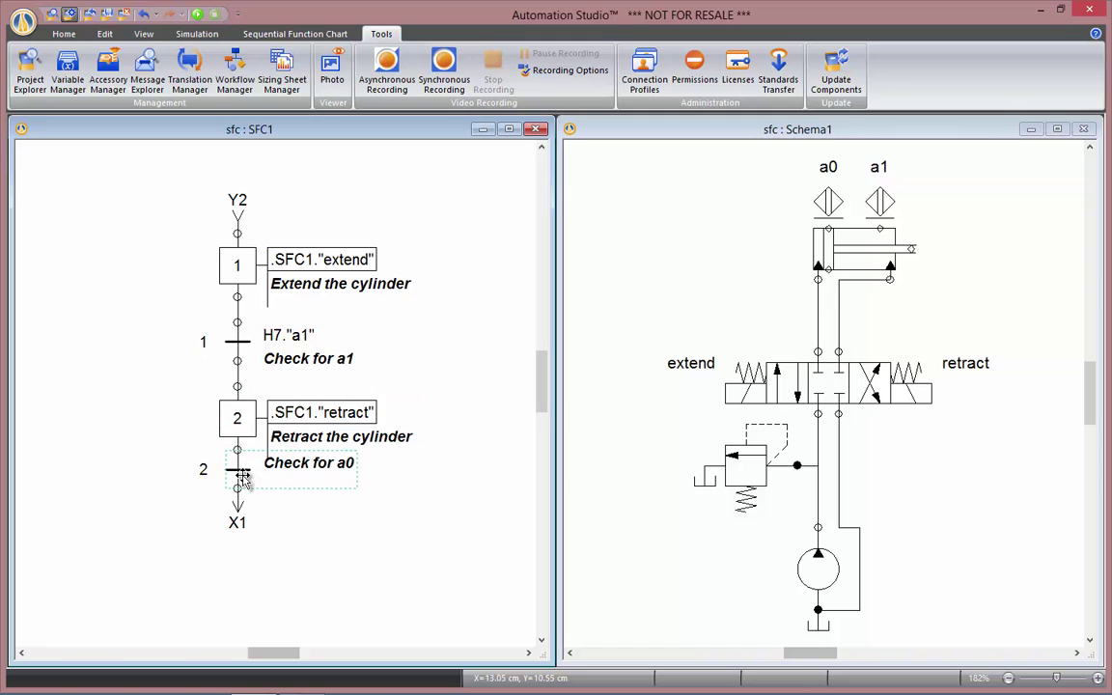
pyautogui.moveTo(280, 543); pyautogui.dragTo(303, 549)
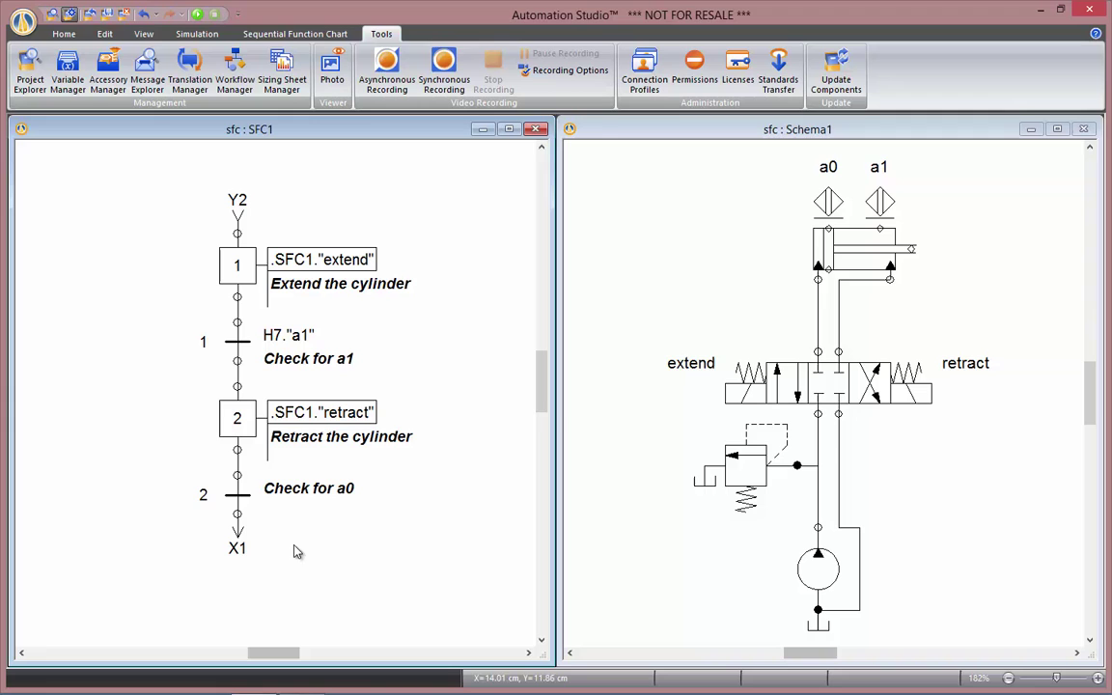
pyautogui.doubleClick(237, 495)
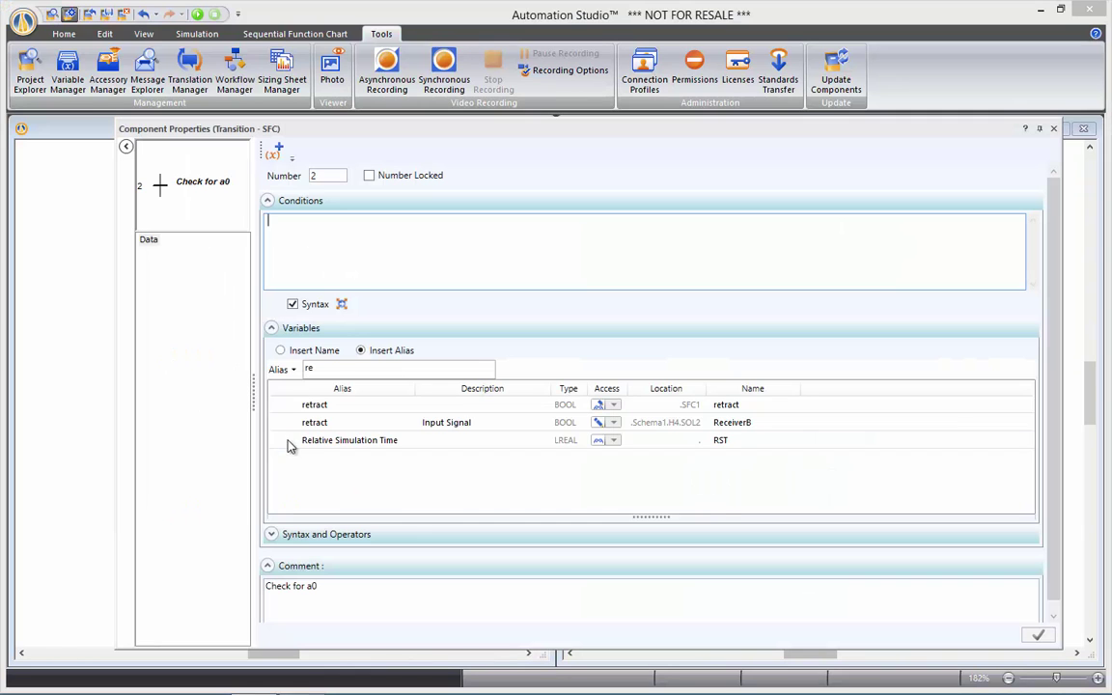
pyautogui.click(326, 371)
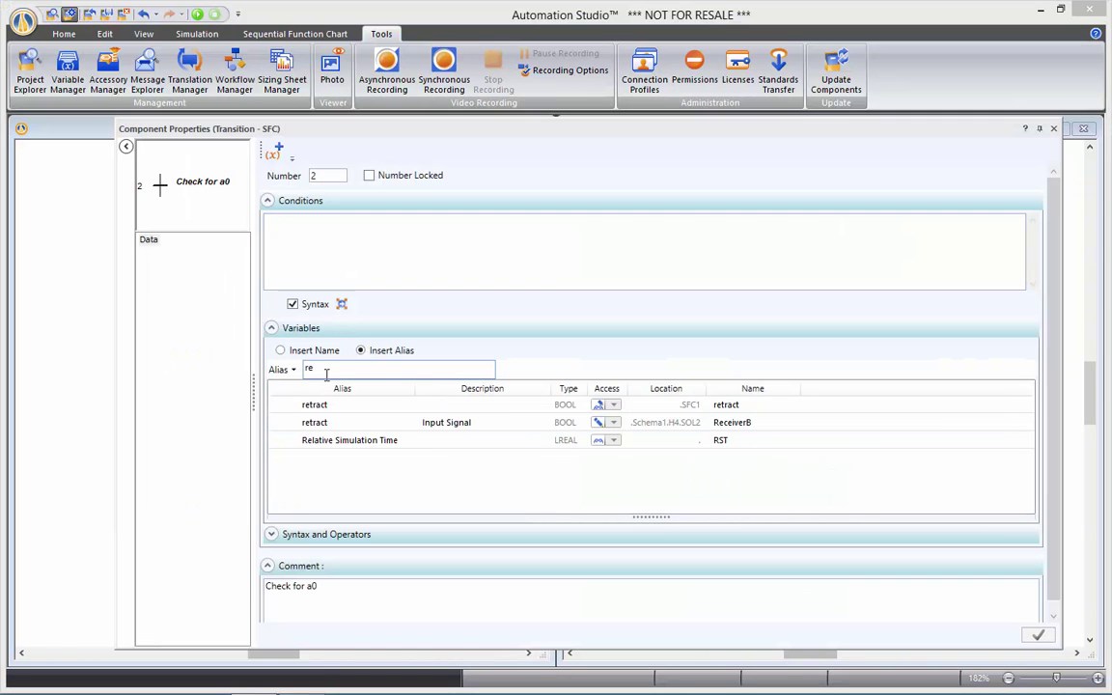
pyautogui.press('BackSpace')
pyautogui.press('BackSpace')
pyautogui.write('a')
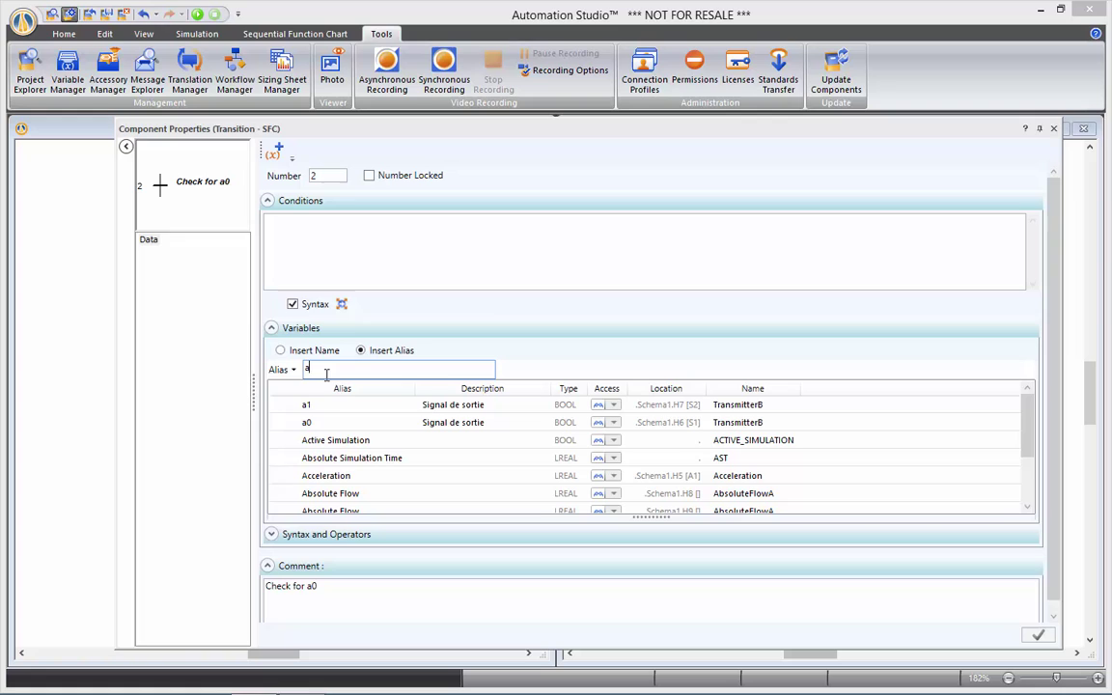
pyautogui.doubleClick(355, 425)
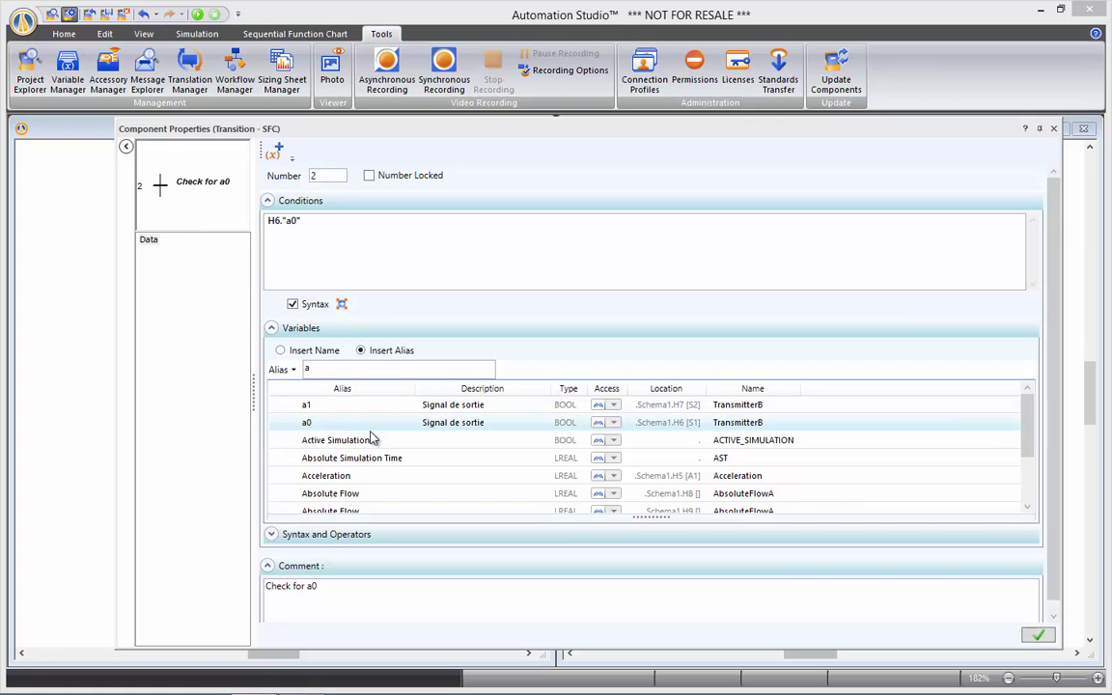
pyautogui.click(1039, 637)
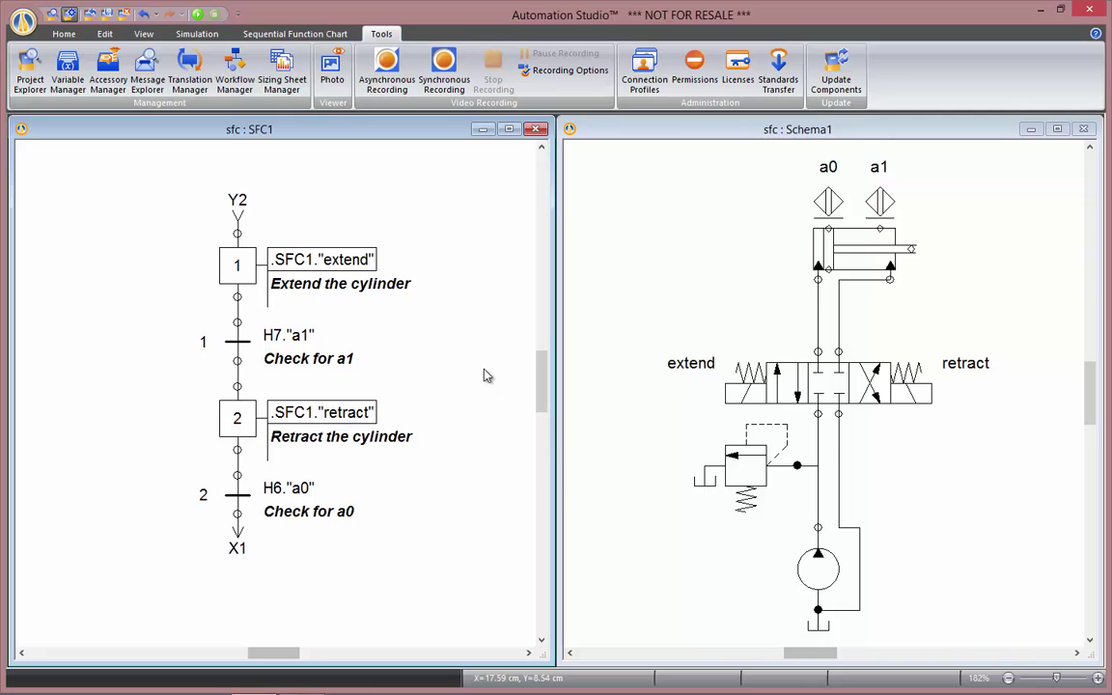
# Step: Convert step 1 to the initial step, then run and stop a trial simulation
pyautogui.rightClick(242, 269)
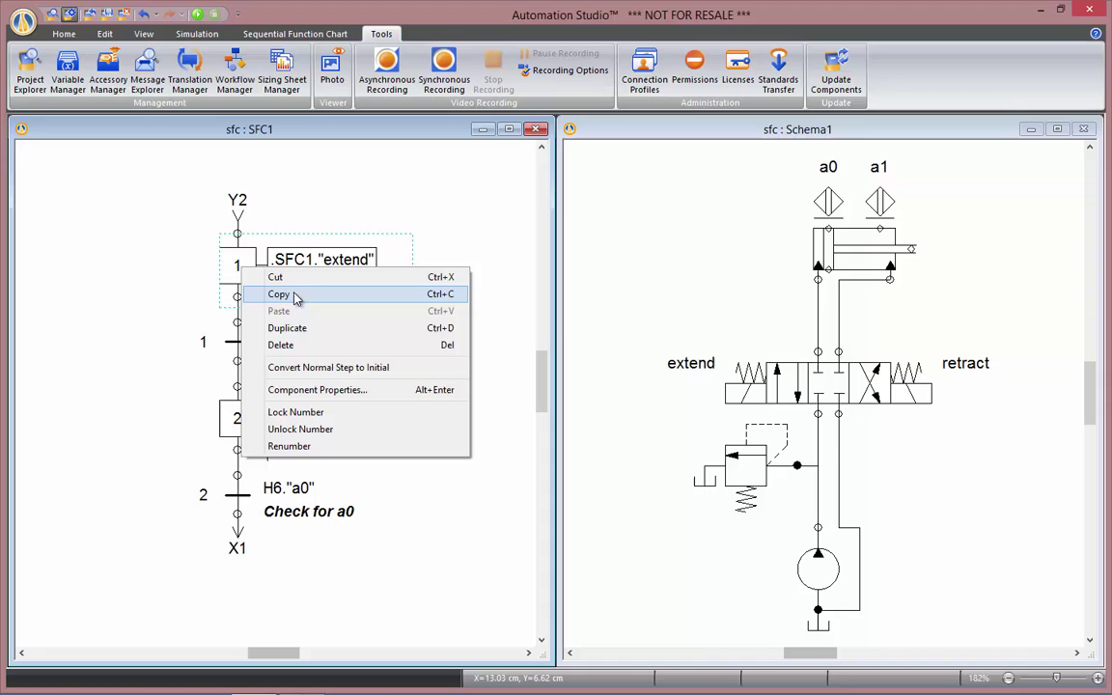
pyautogui.click(421, 368)
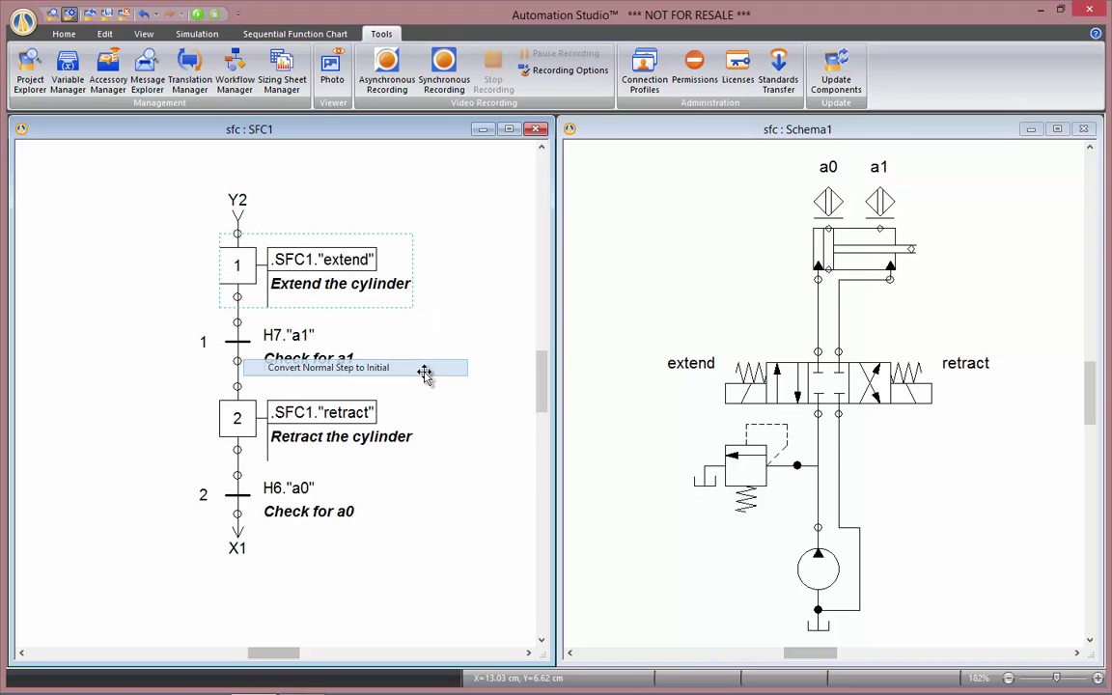
pyautogui.click(396, 367)
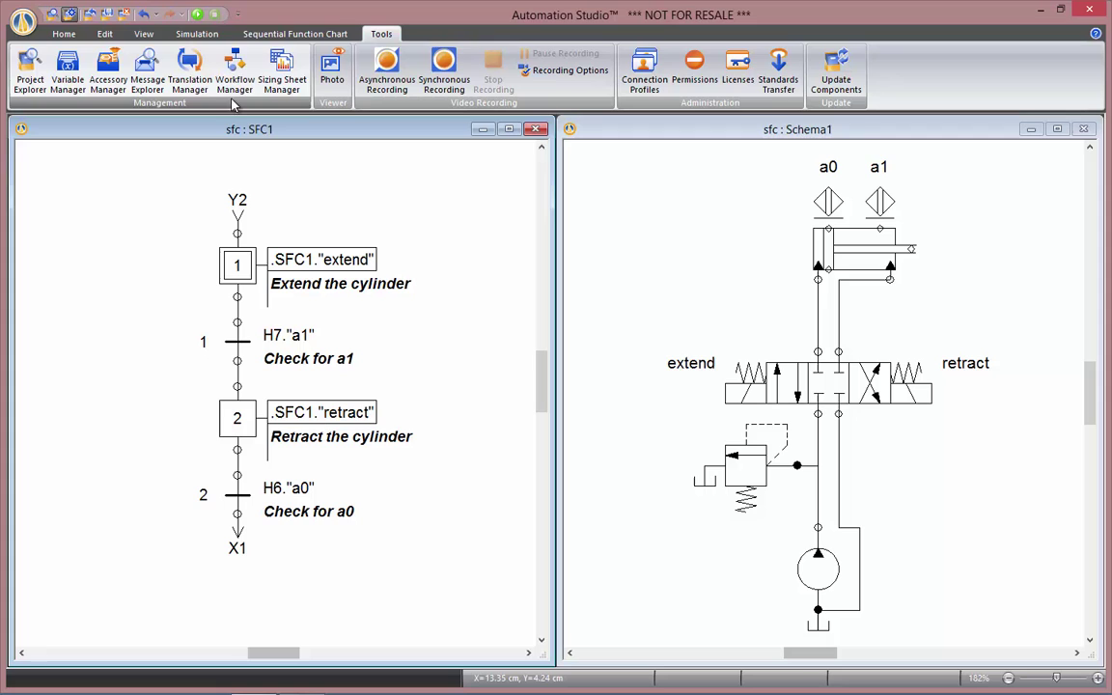
pyautogui.click(200, 14)
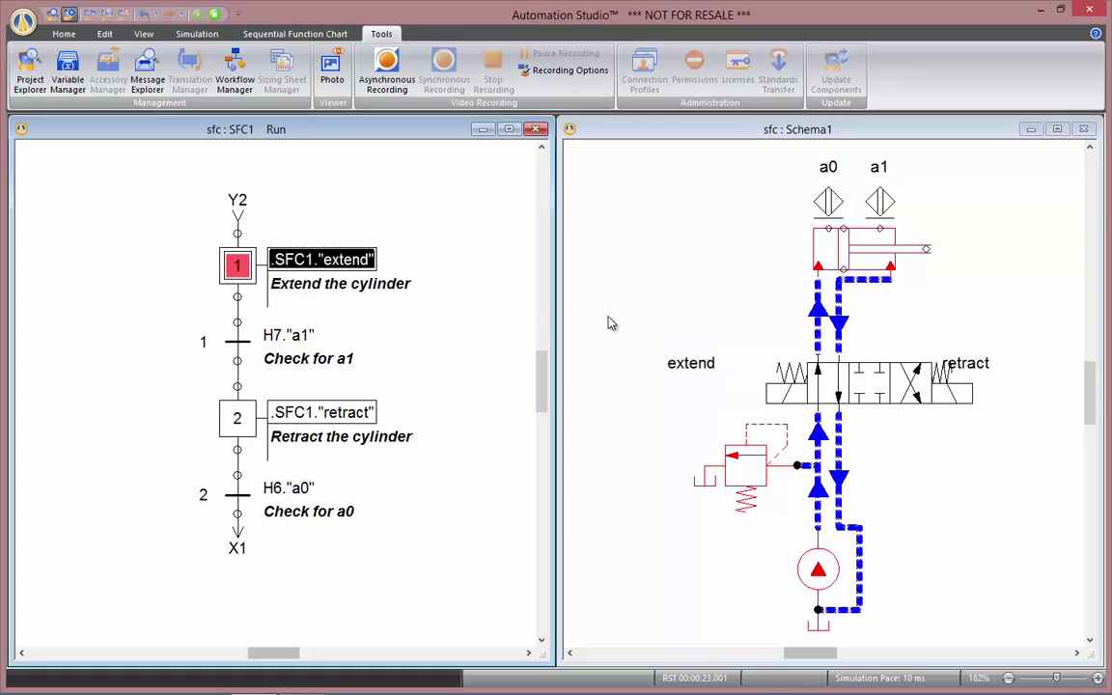
pyautogui.click(217, 16)
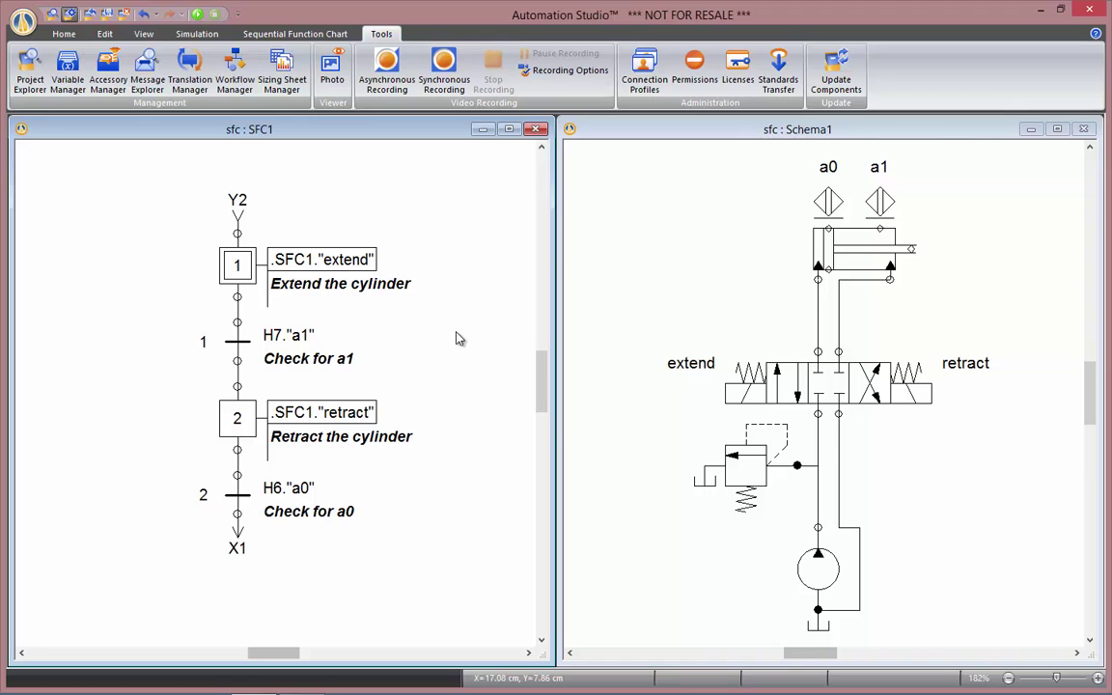
# Step: Insert an on-delay timer (T/) template into transition 1's condition
pyautogui.doubleClick(238, 342)
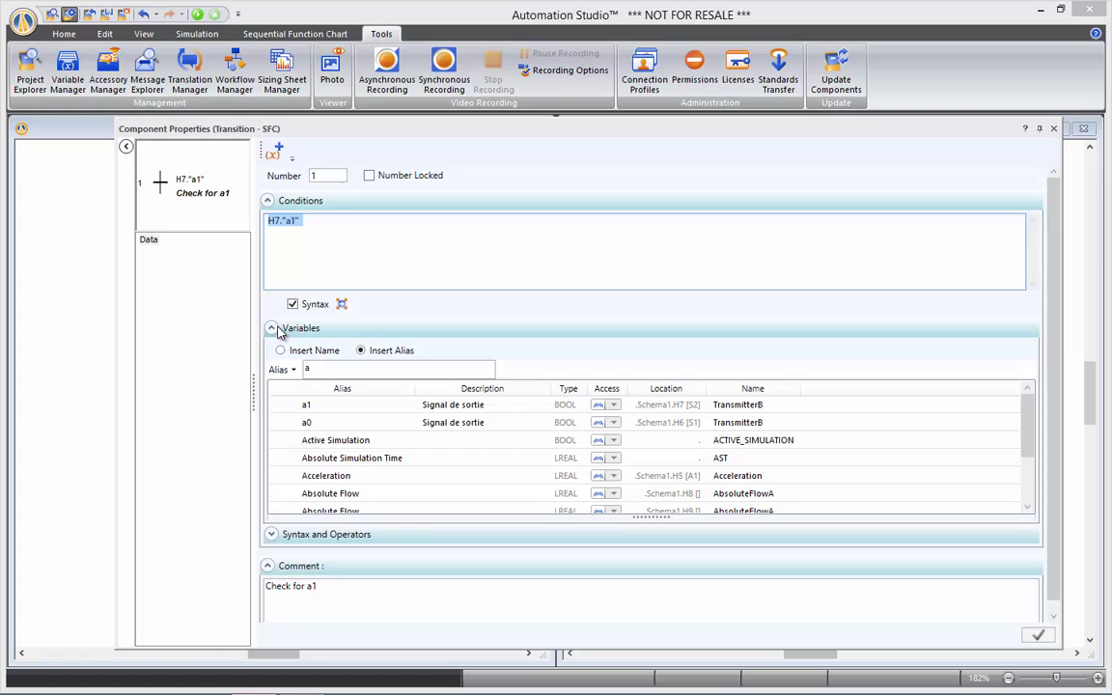
pyautogui.click(267, 223)
pyautogui.click(272, 328)
pyautogui.click(271, 349)
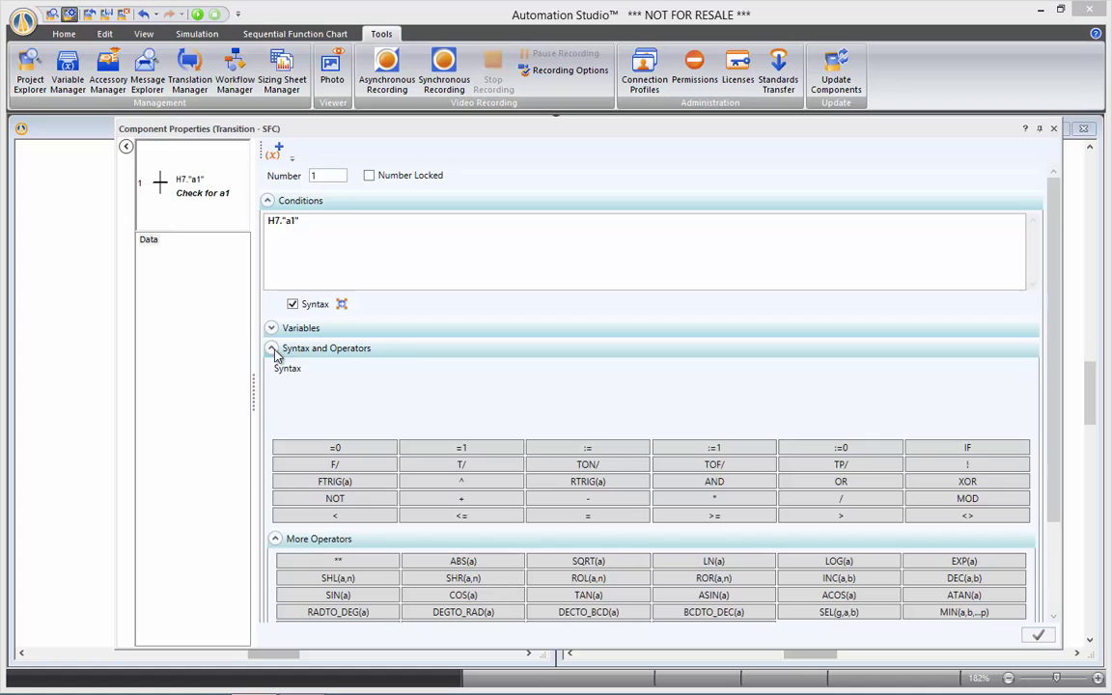
pyautogui.click(432, 469)
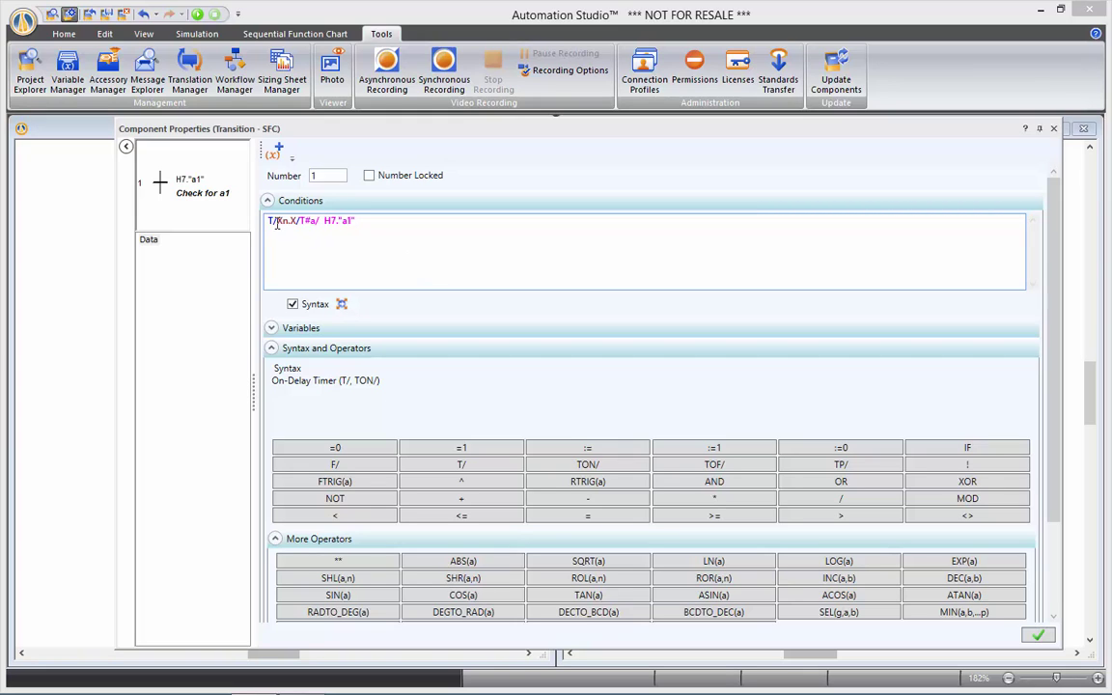
# Step: Replace the Xn.X placeholder with H7."a1" and set the timer to 3s
pyautogui.moveTo(277, 221); pyautogui.dragTo(294, 221)
pyautogui.click(359, 221)
pyautogui.moveTo(360, 220); pyautogui.dragTo(325, 221)
pyautogui.hotkey('ctrl', 'c')
pyautogui.press('BackSpace')
pyautogui.doubleClick(289, 223)
pyautogui.hotkey('ctrl', 'v')
pyautogui.write('3s')
# Step: Apply the T/H7."a1"/T#3s/ condition to transition 1 and start the simulation
pyautogui.click(1040, 637)
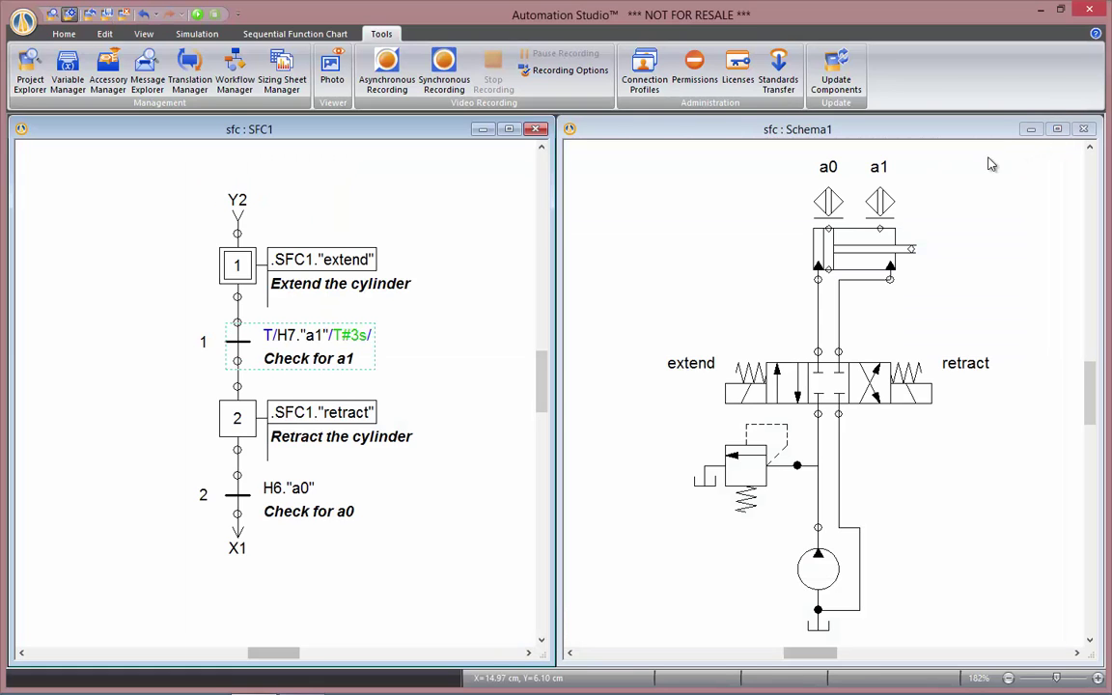
pyautogui.click(198, 14)
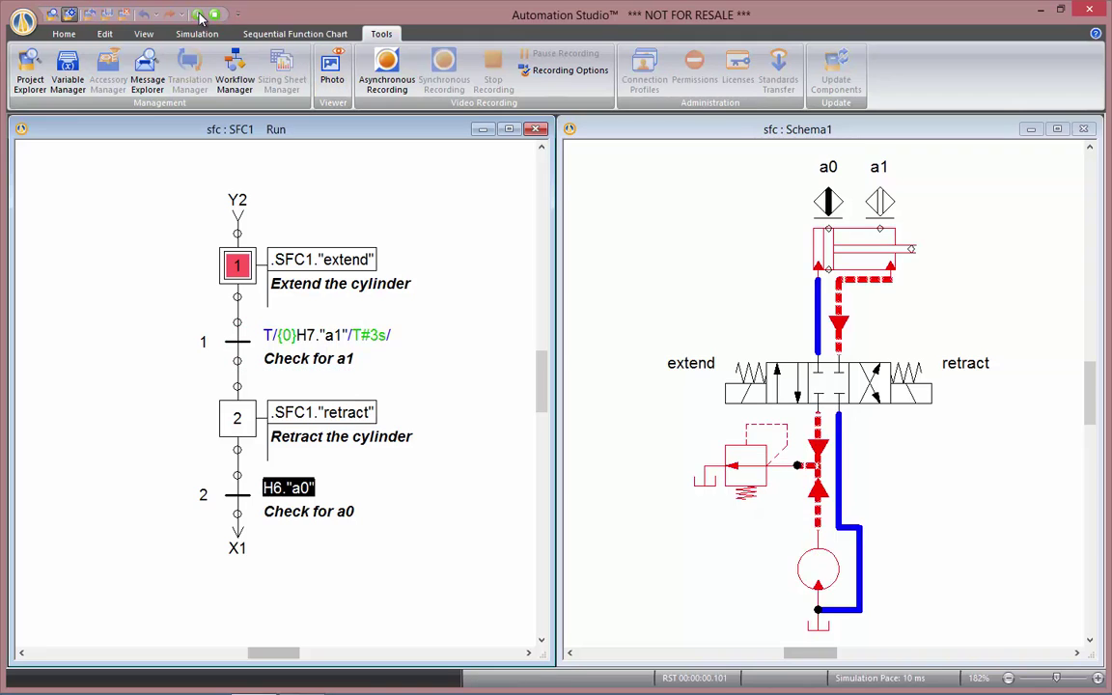